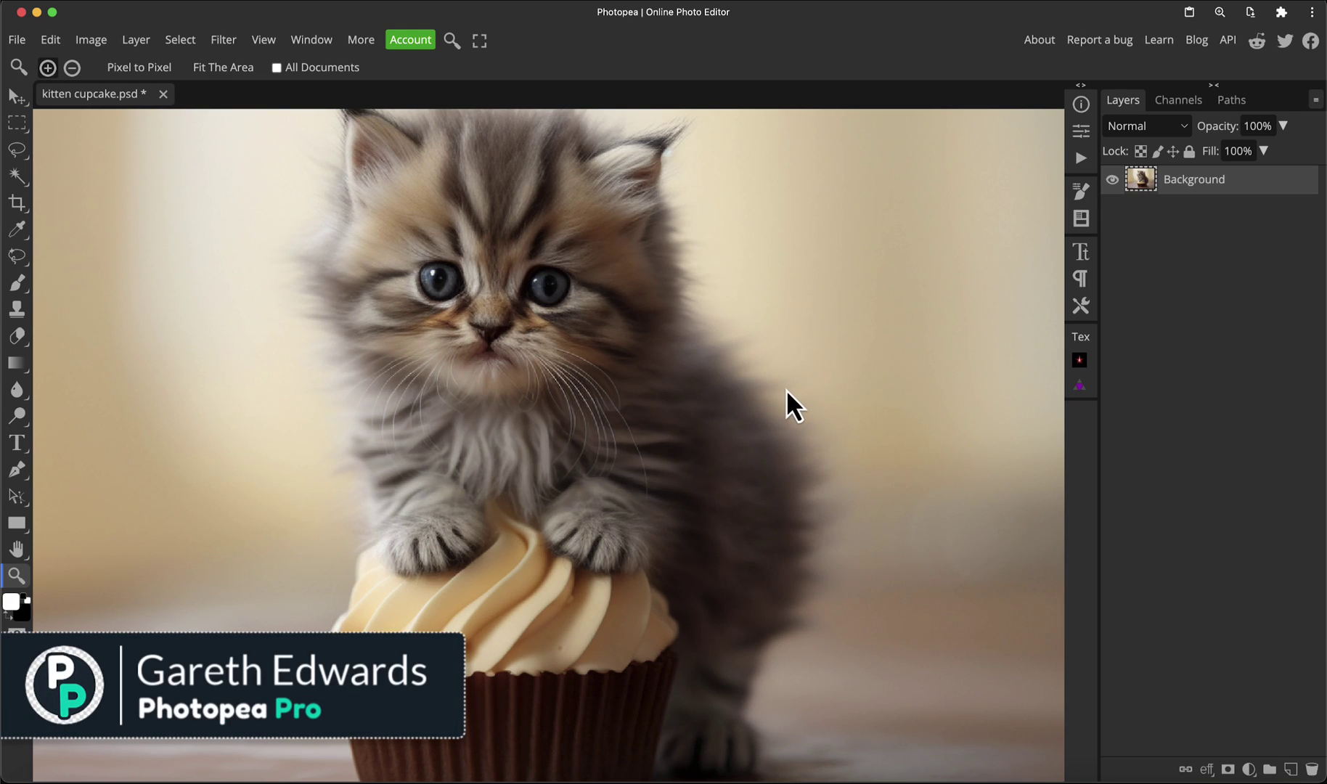
- Zoom in and pan across the kitten's ear, side fur, paws and cupcake to inspect the edges
scroll(757, 390, up, 5)
click(642, 231)
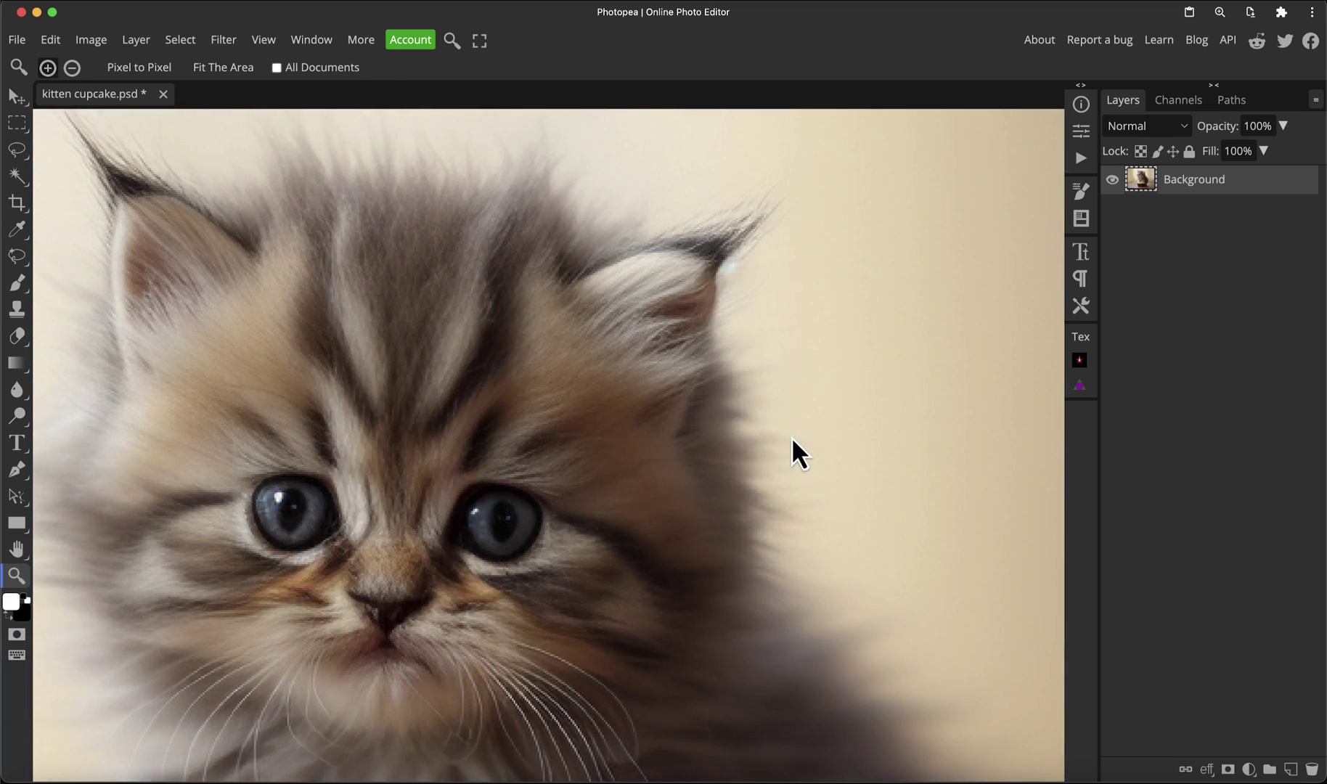
drag(862, 572, 685, 437)
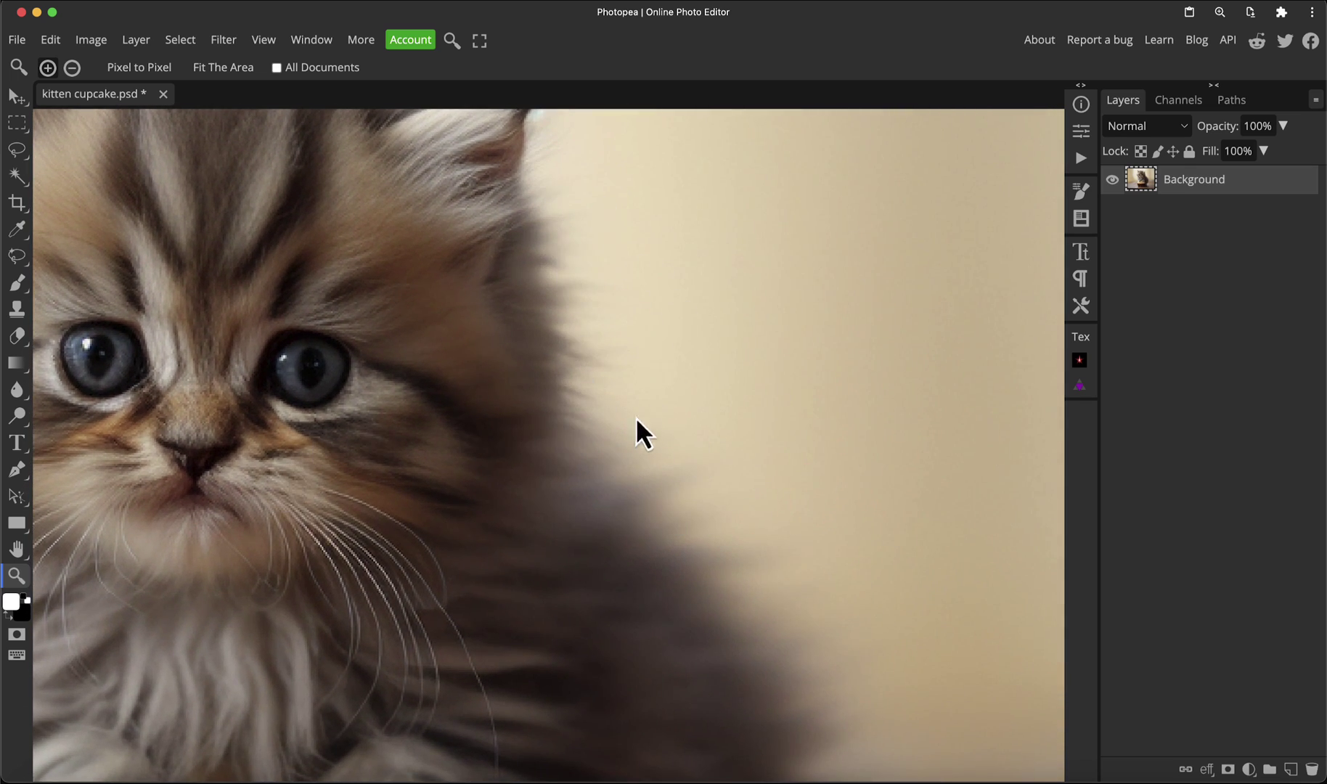
drag(756, 539, 684, 447)
scroll(682, 447, down, 1)
drag(723, 540, 488, 247)
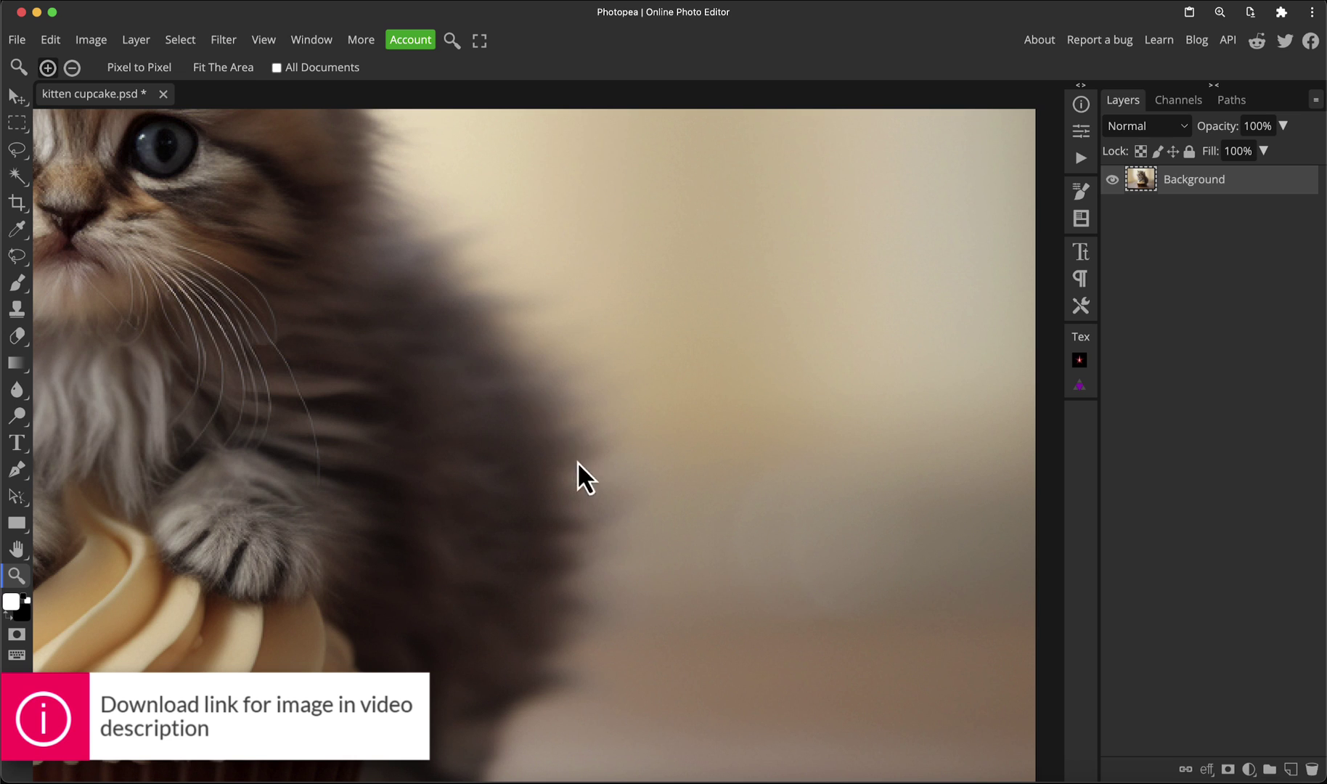
scroll(579, 468, down, 3)
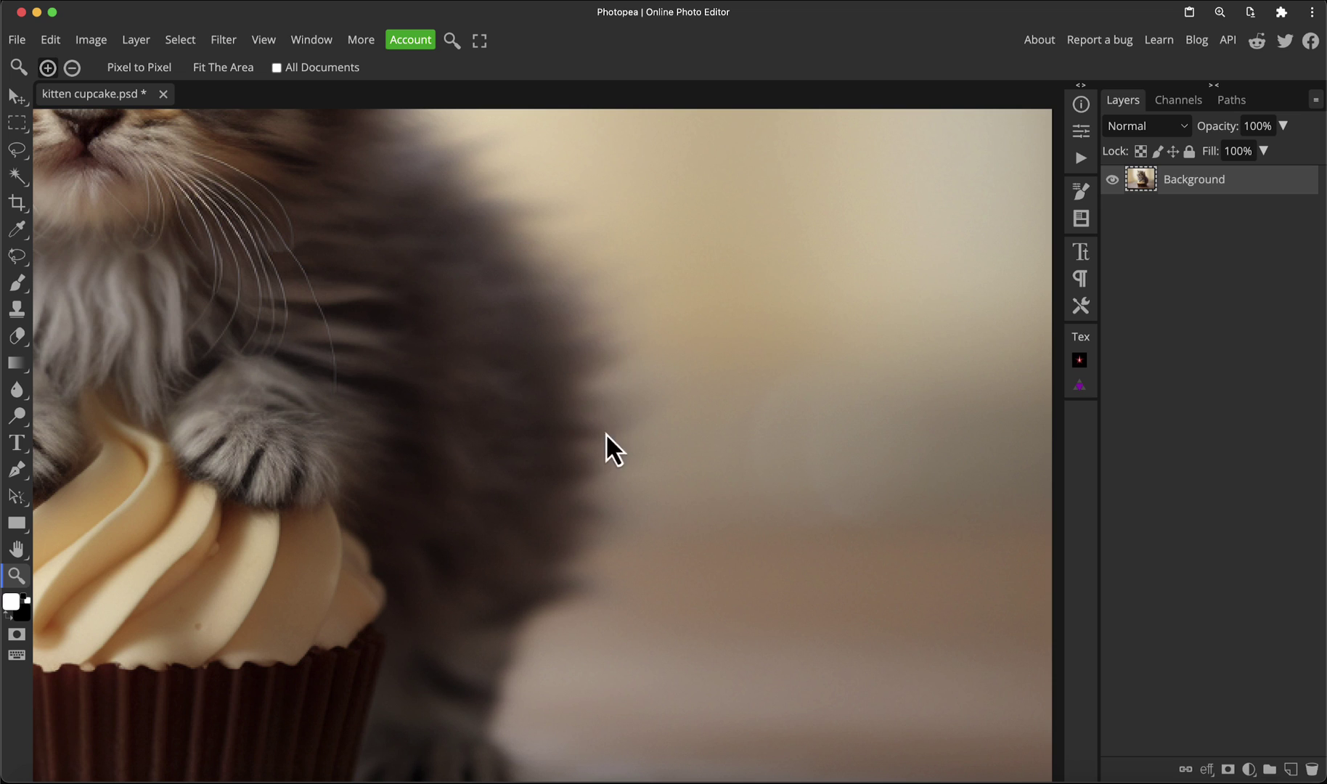
scroll(606, 592, down, 5)
scroll(721, 424, up, 2)
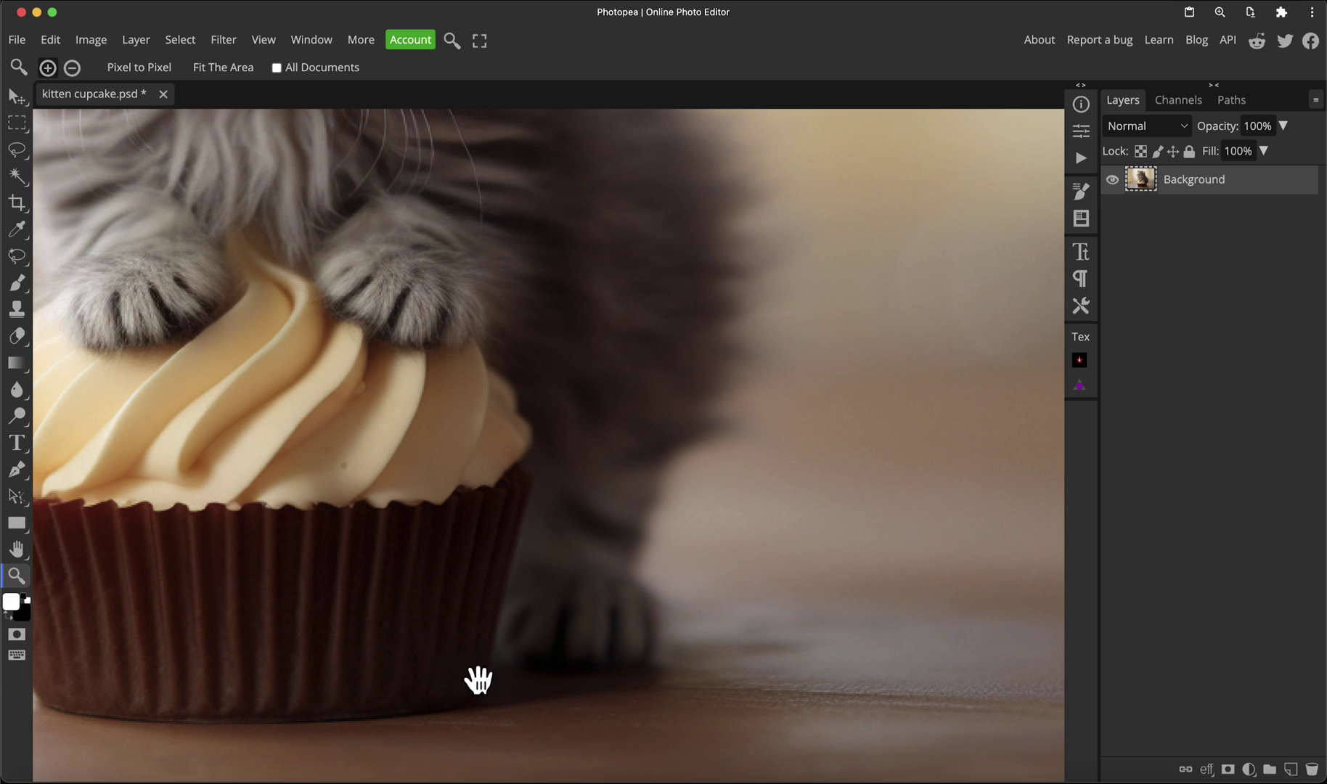
- Bring the whole cupcake and kitten into view, then apply Select > Remove BG to mask out the backdrop
drag(237, 600, 518, 637)
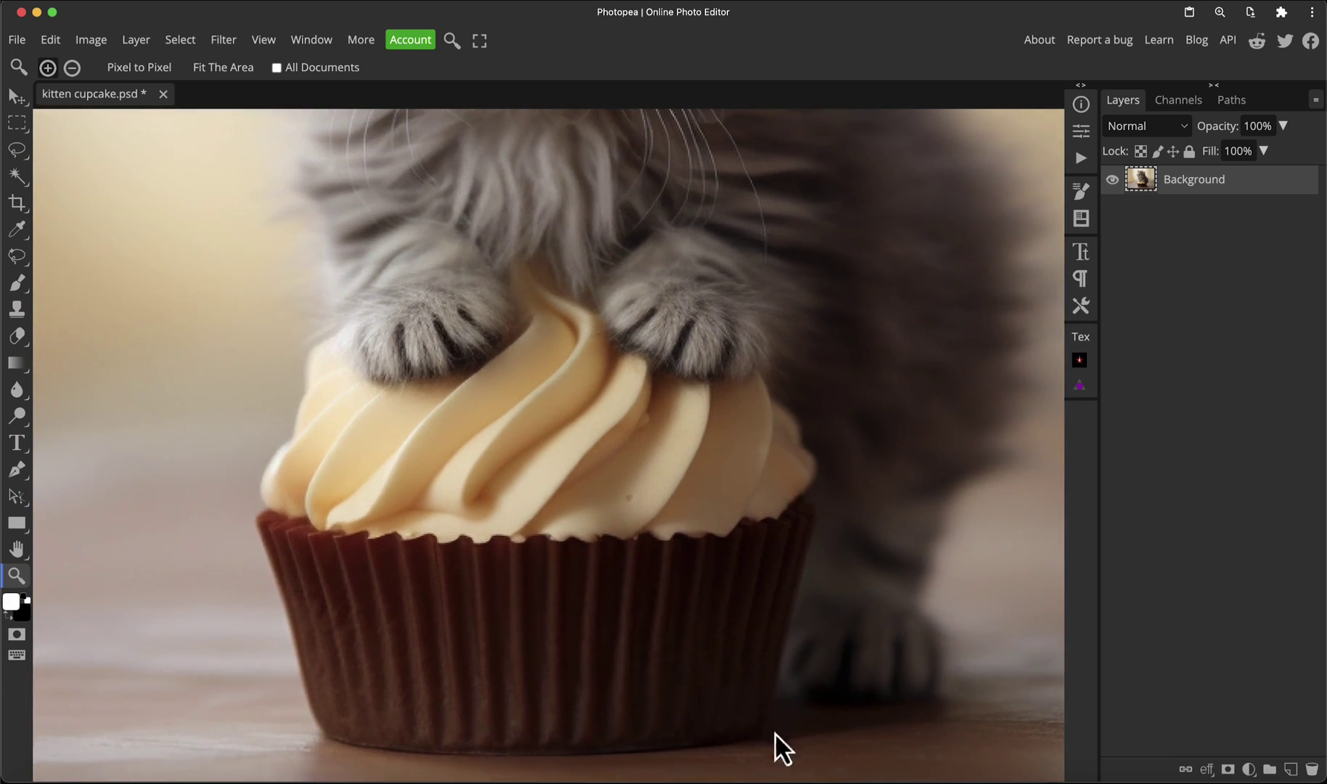
drag(411, 326, 498, 633)
scroll(776, 596, down, 5)
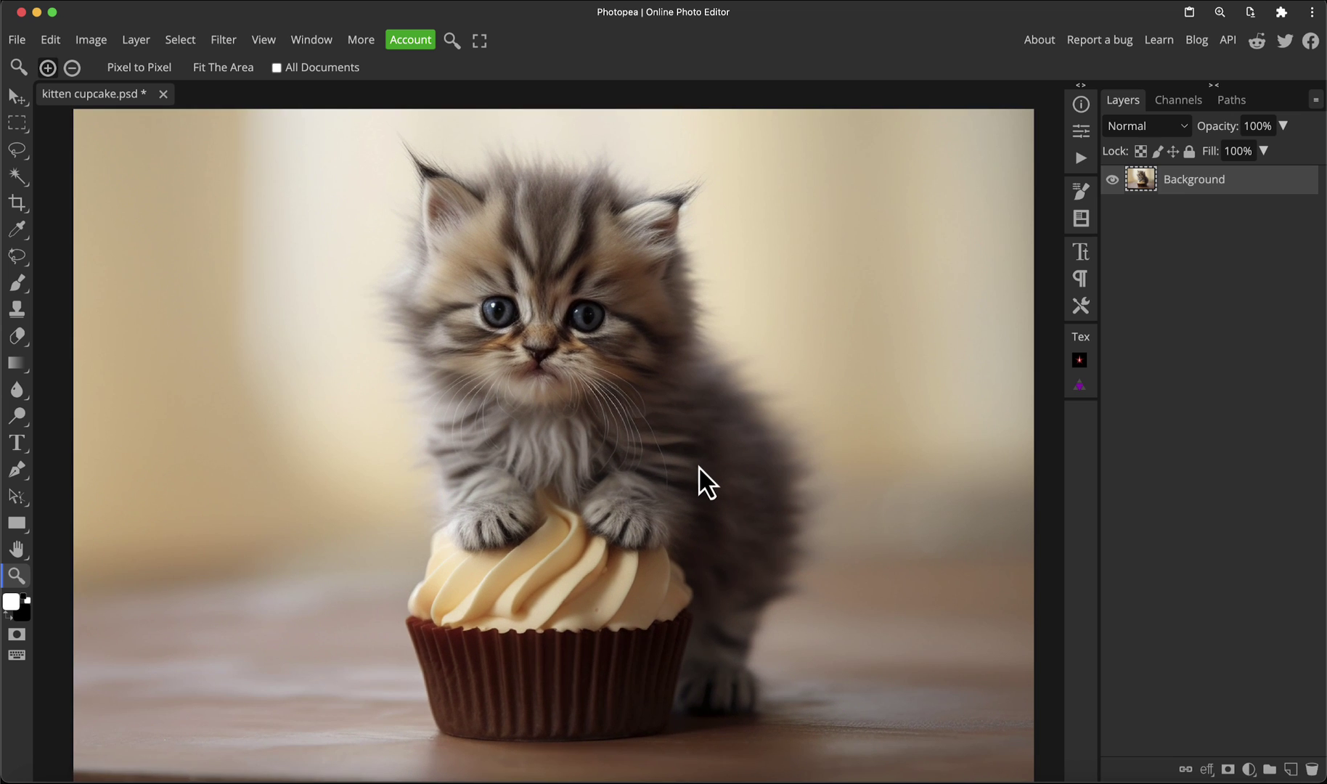
scroll(681, 455, up, 2)
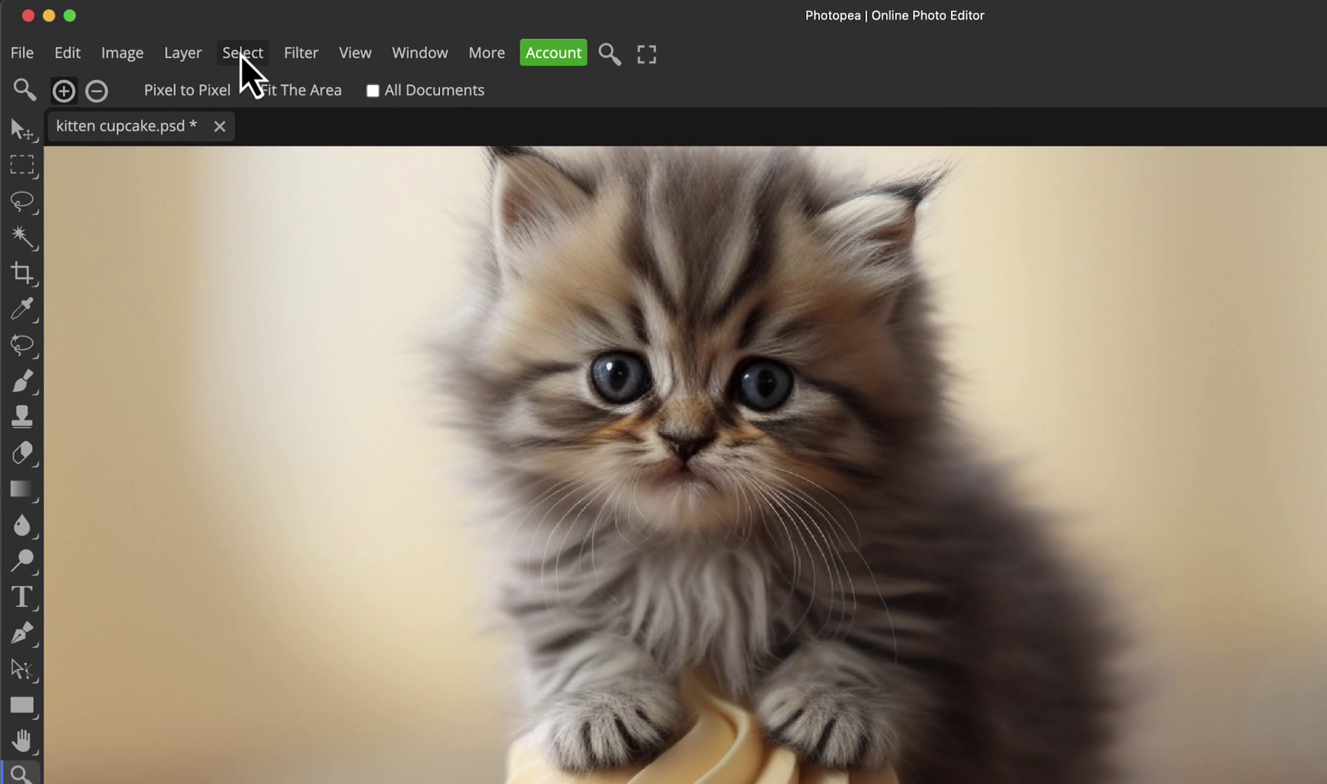
click(240, 56)
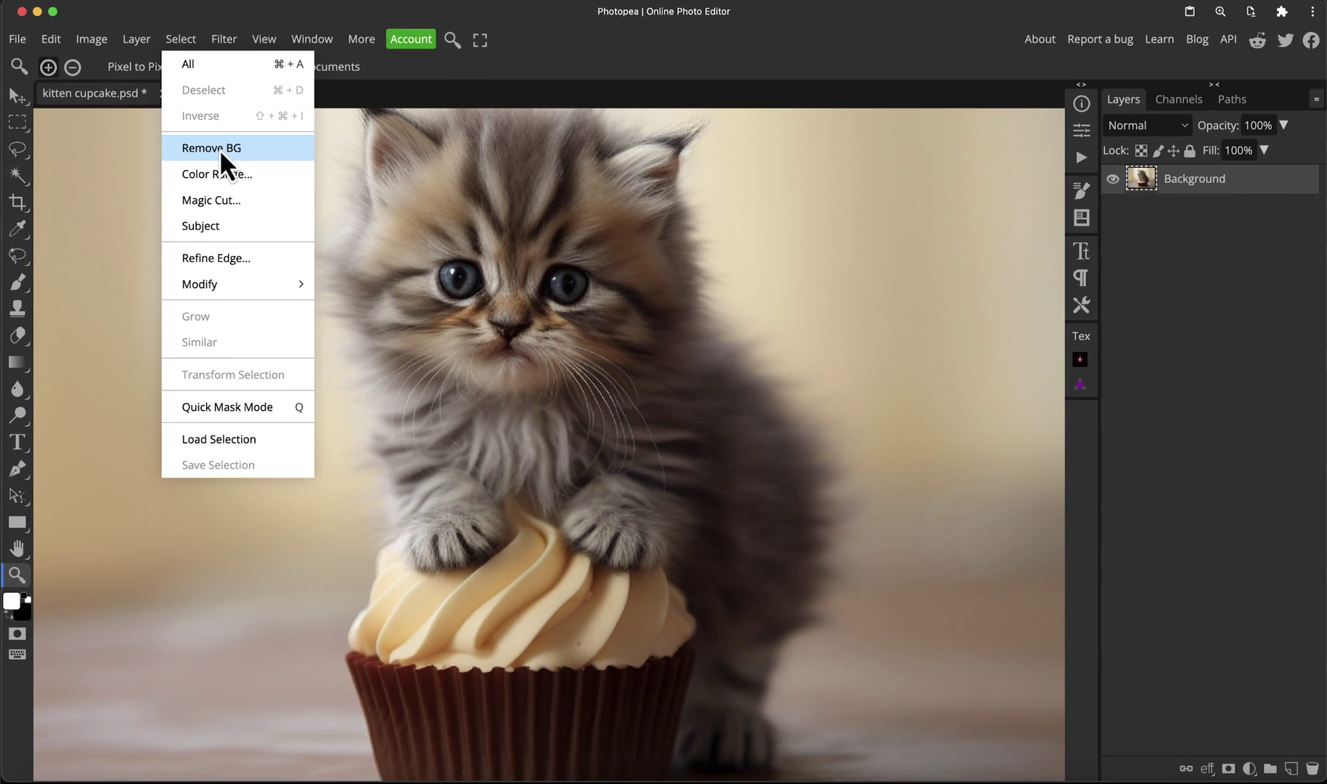
click(221, 150)
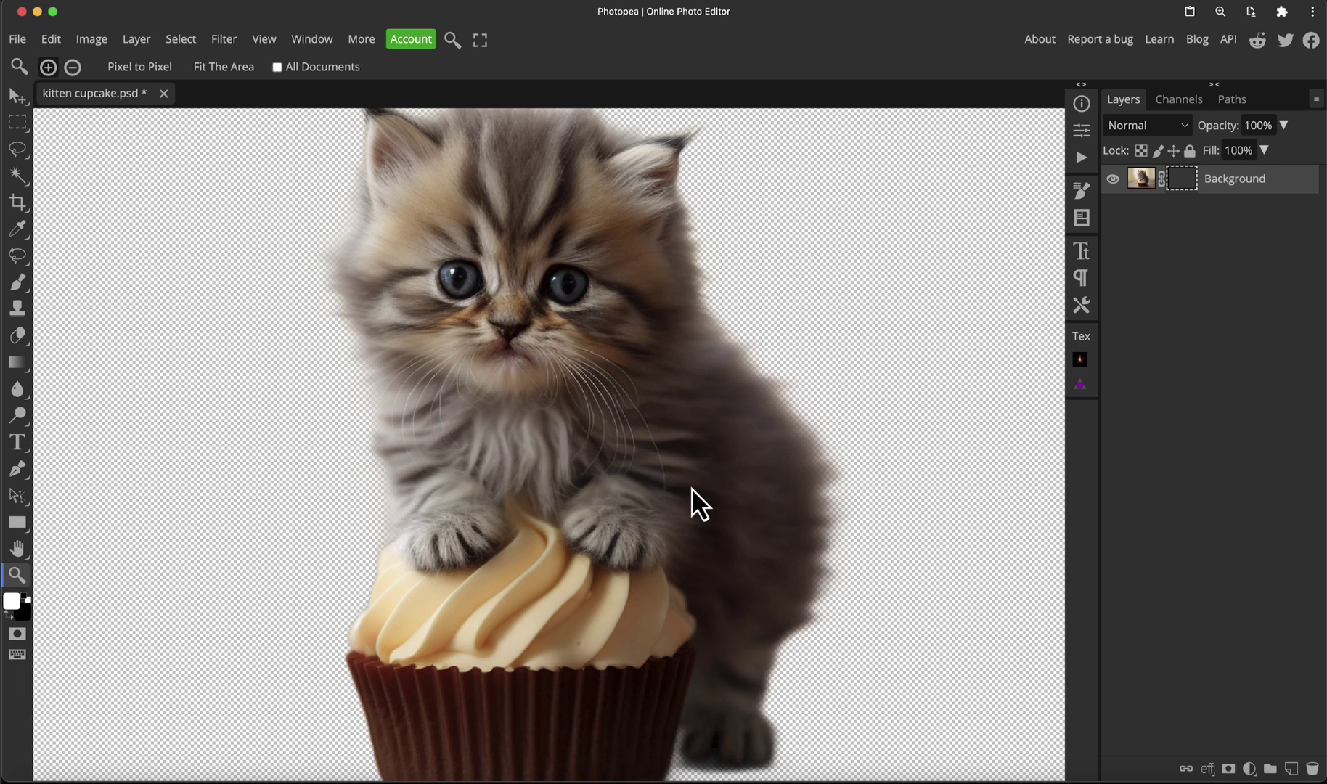
scroll(728, 474, down, 1)
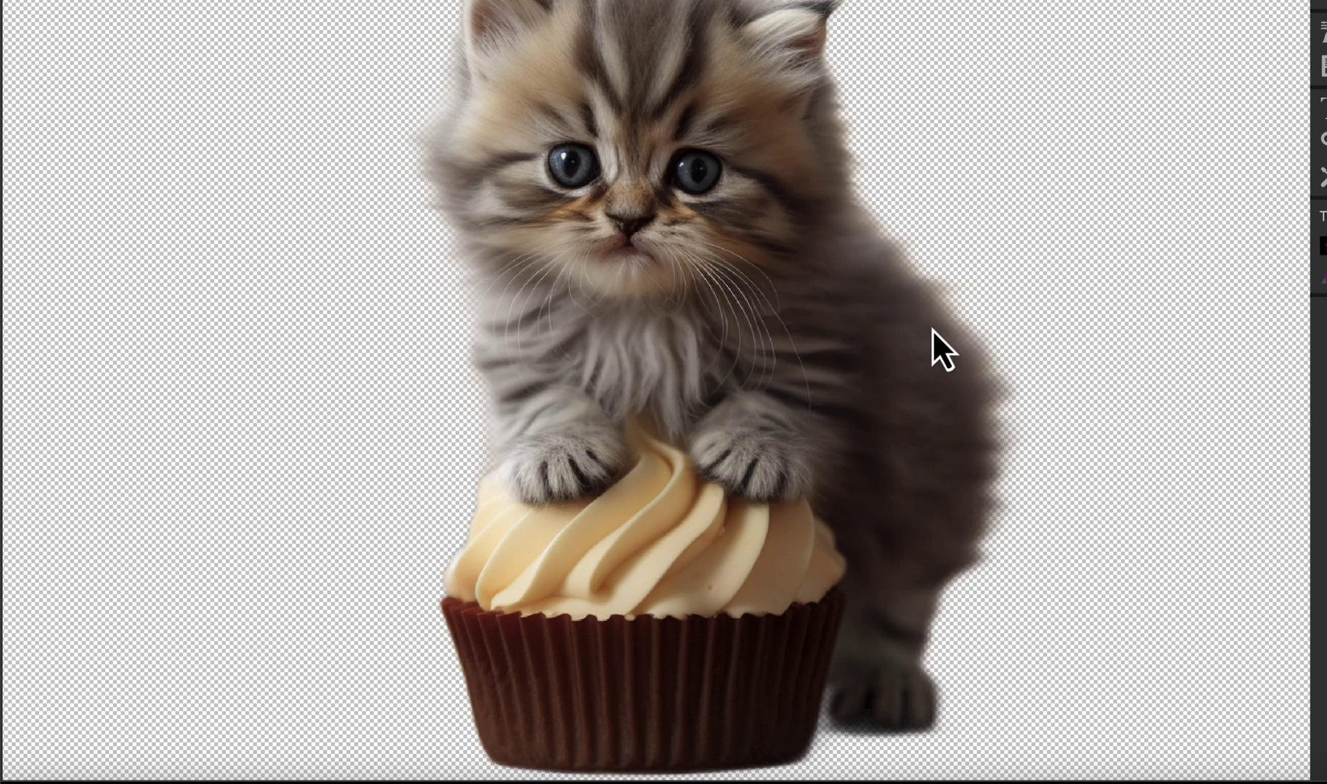
drag(949, 308, 994, 331)
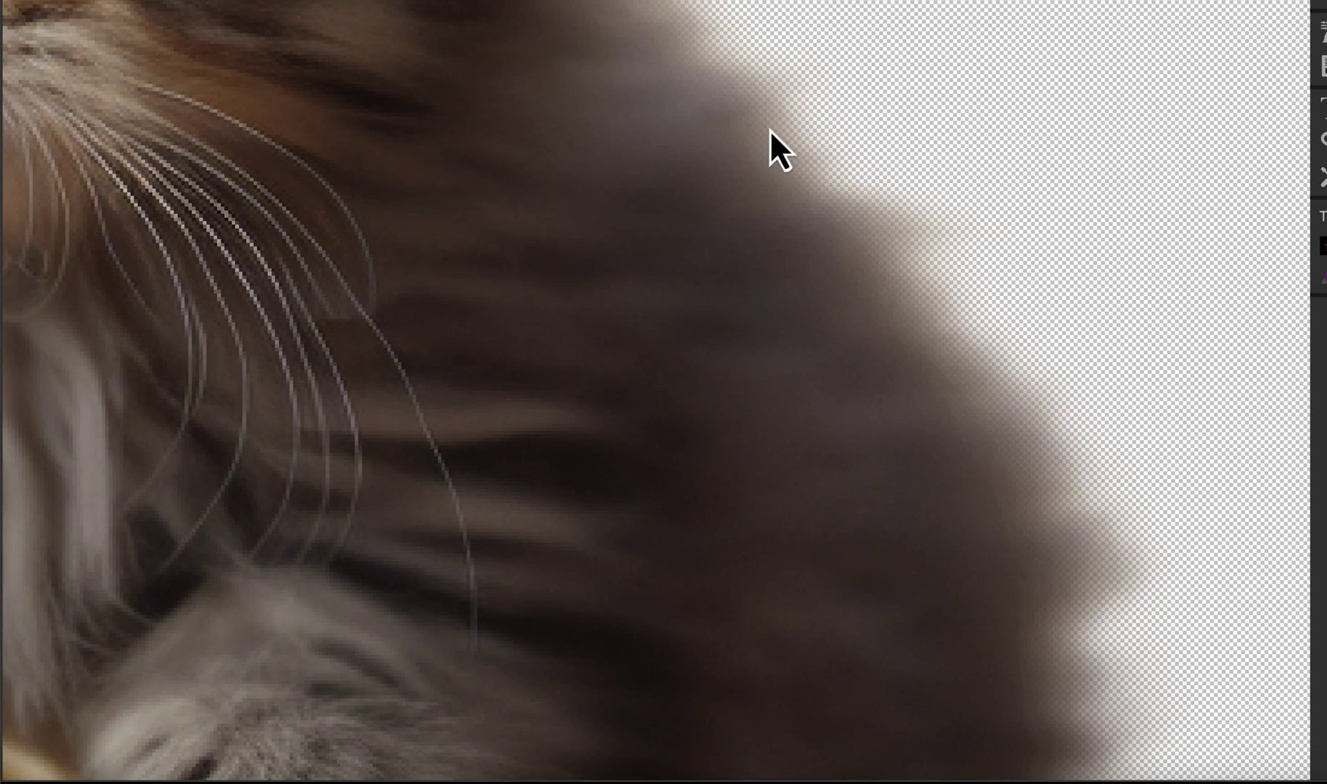
drag(768, 130, 976, 562)
drag(758, 79, 850, 415)
drag(624, 98, 461, 55)
drag(944, 629, 701, 64)
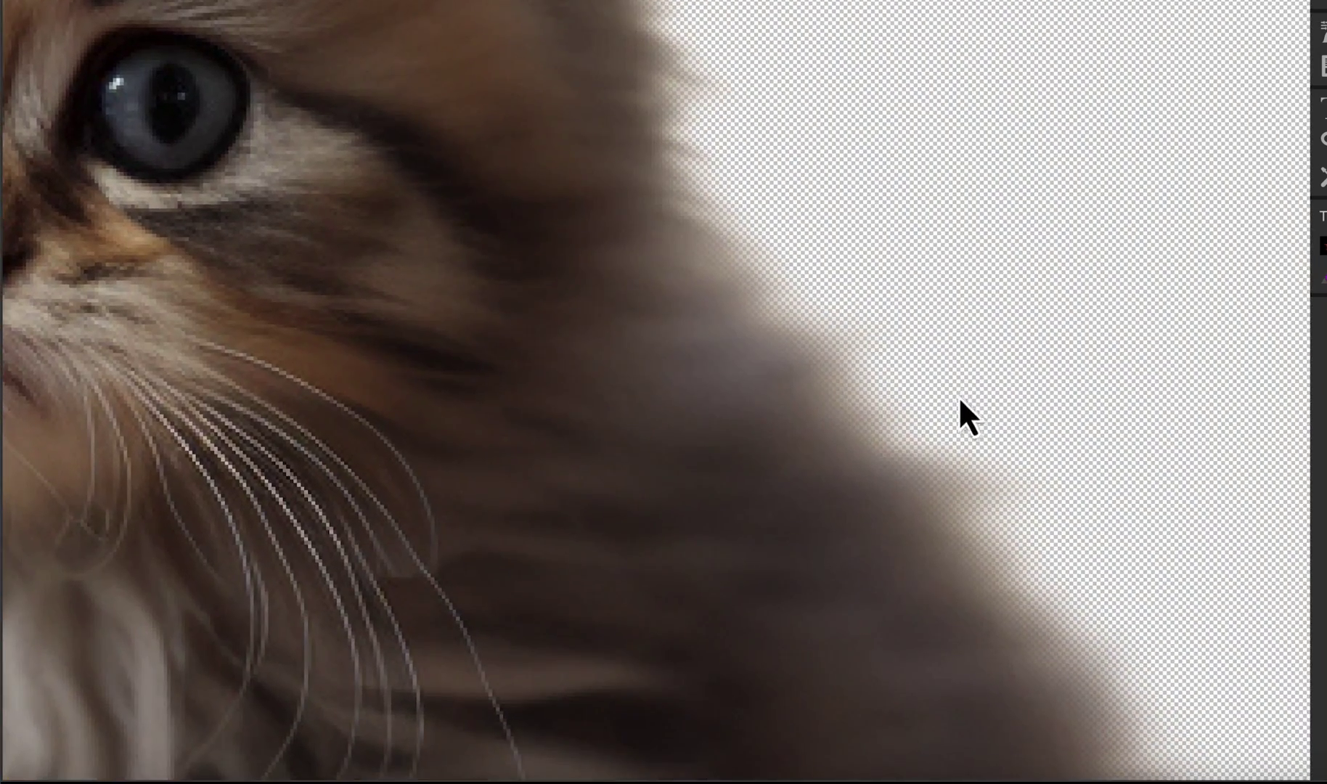
key(ctrl+0)
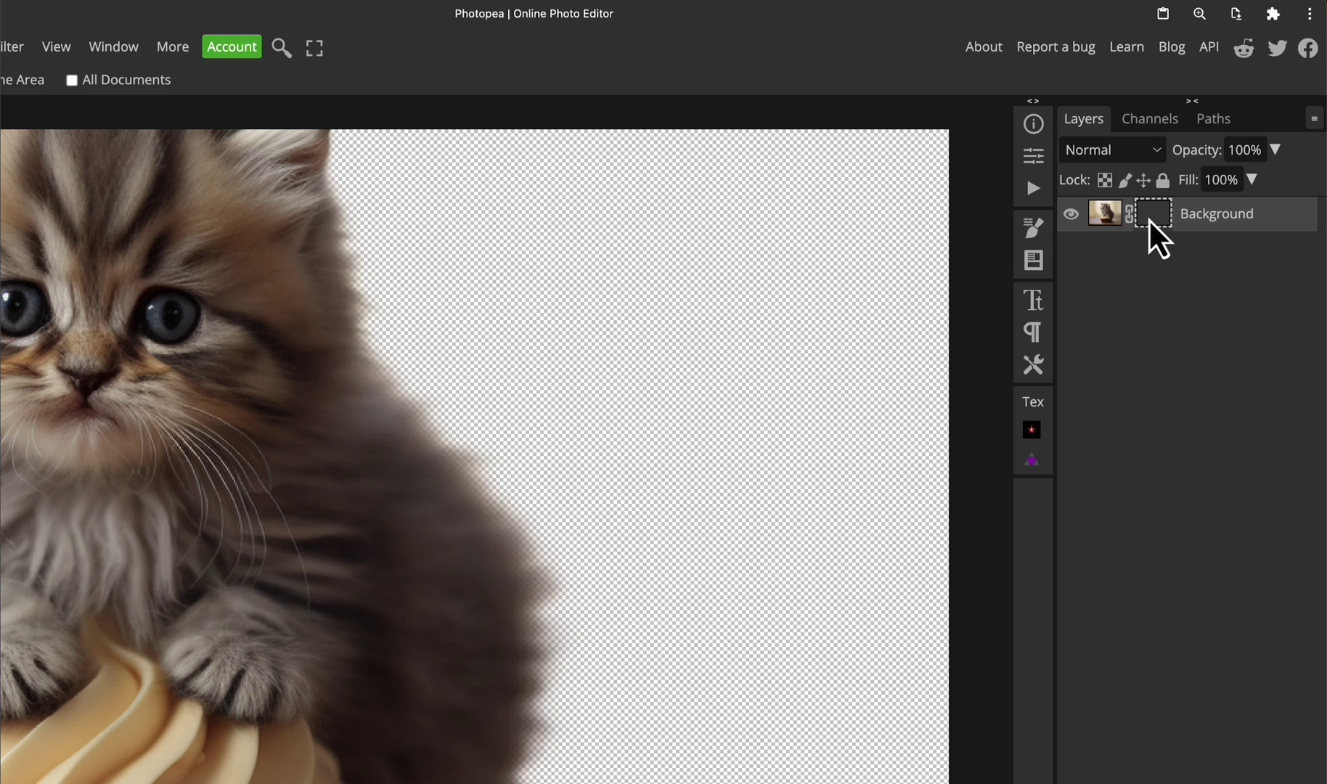
alt+click(1149, 219)
scroll(683, 593, down, 3)
scroll(501, 628, up, 3)
scroll(563, 567, down, 3)
scroll(590, 514, up, 4)
scroll(588, 514, up, 2)
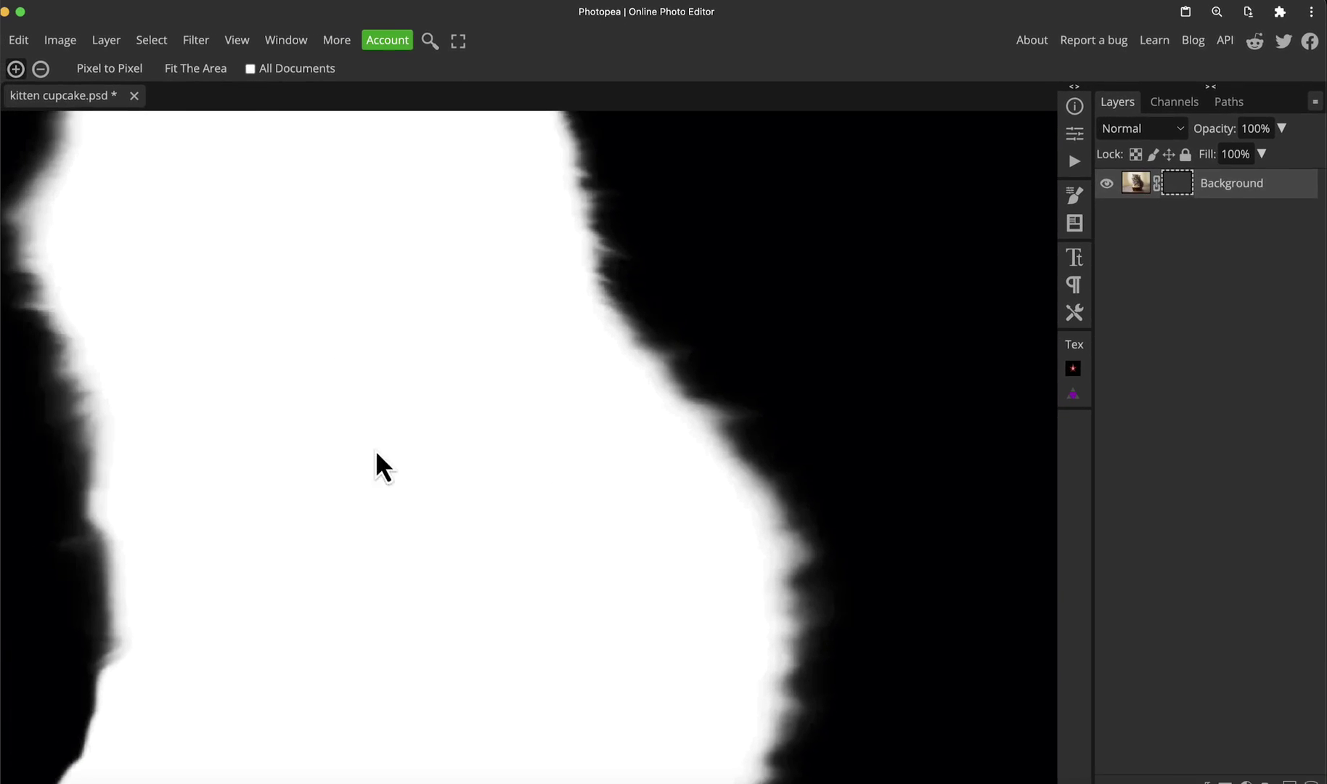
scroll(500, 617, down, 3)
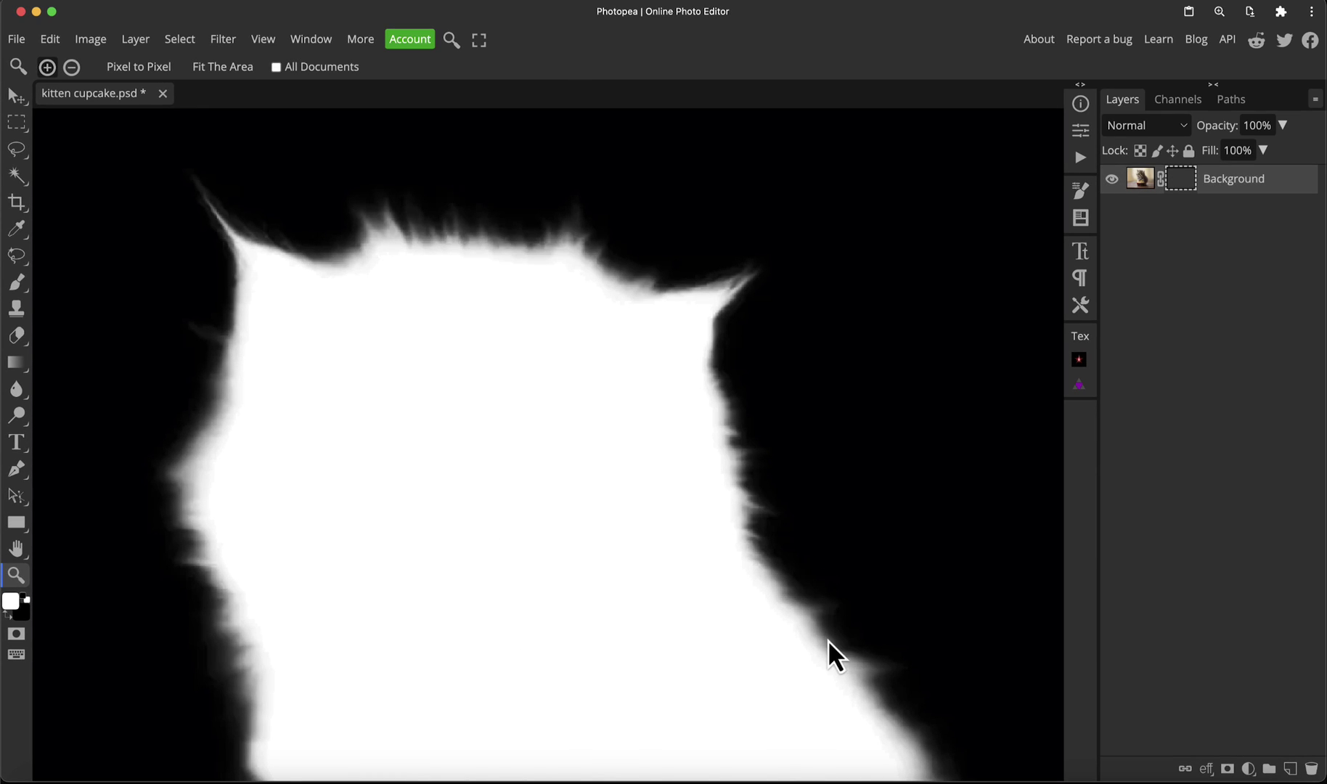
scroll(825, 642, up, 4)
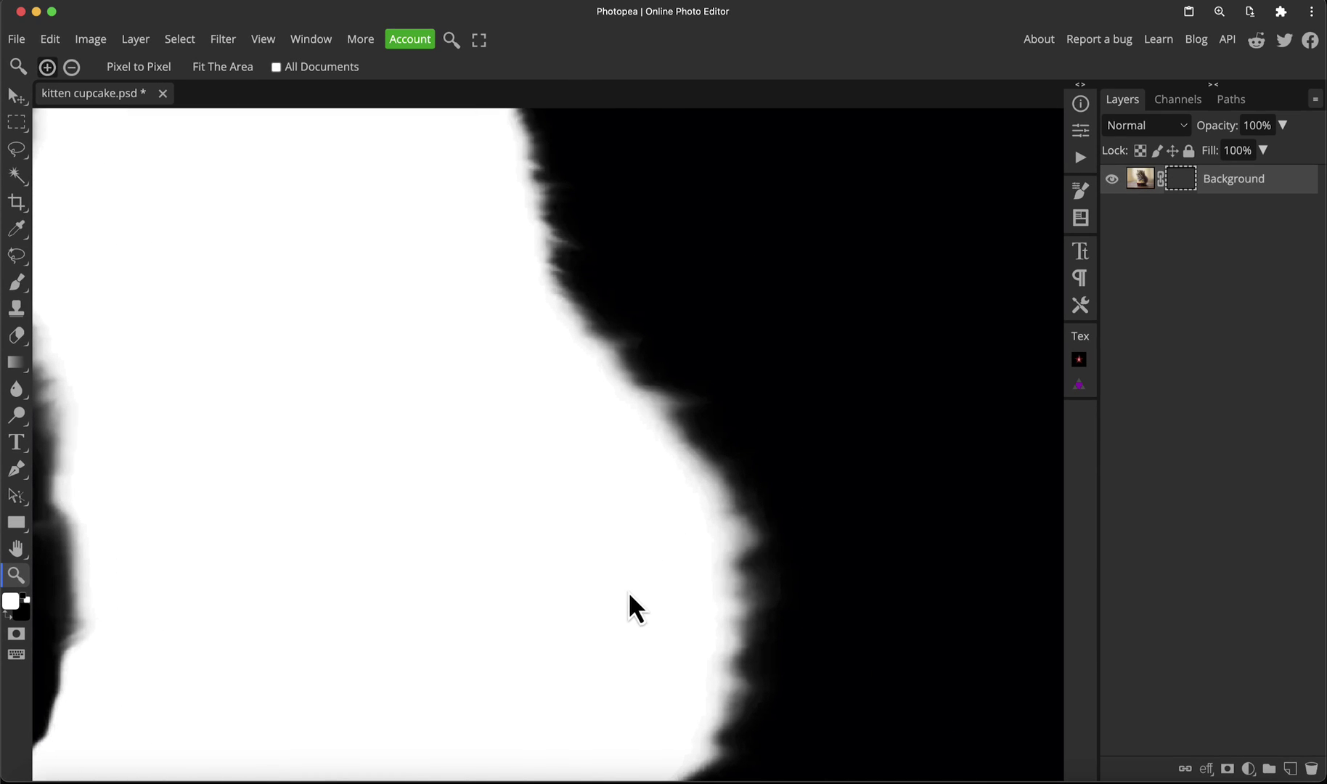
scroll(701, 406, down, 3)
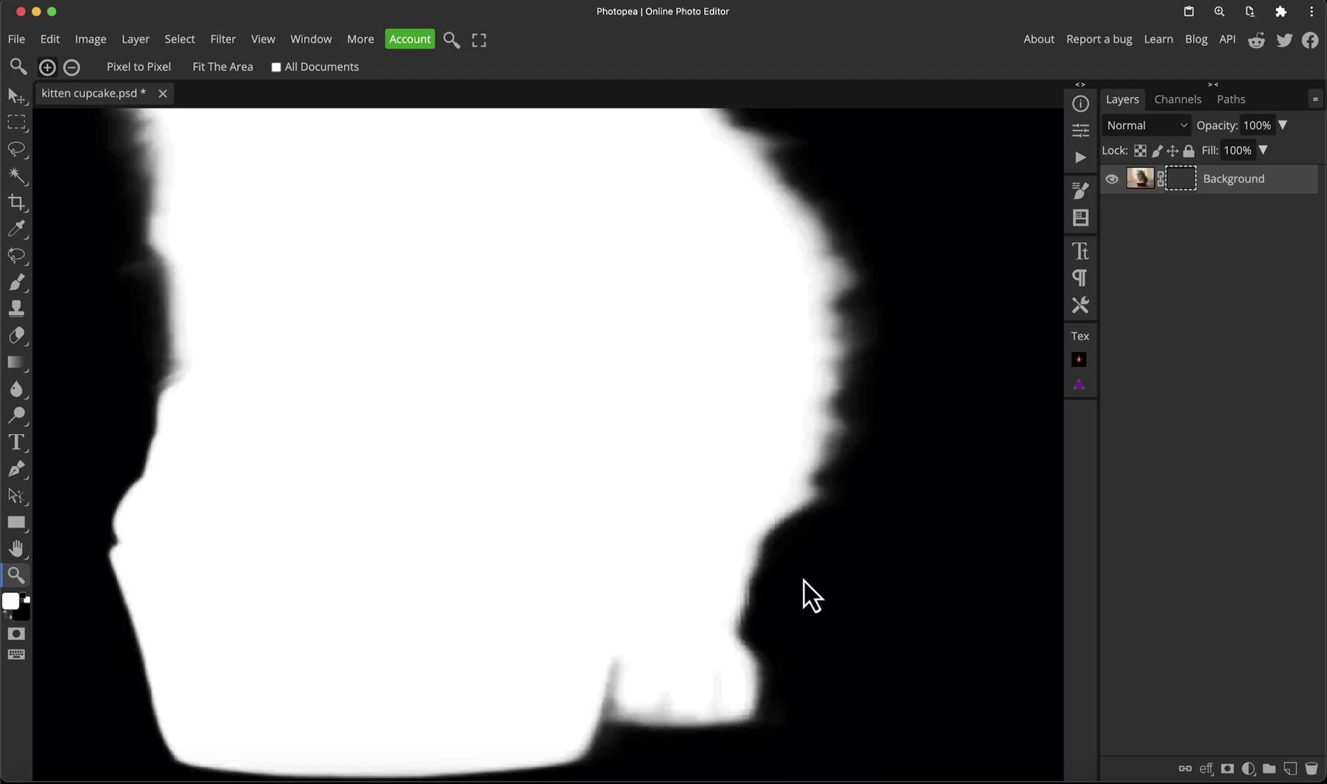
scroll(614, 601, down, 2)
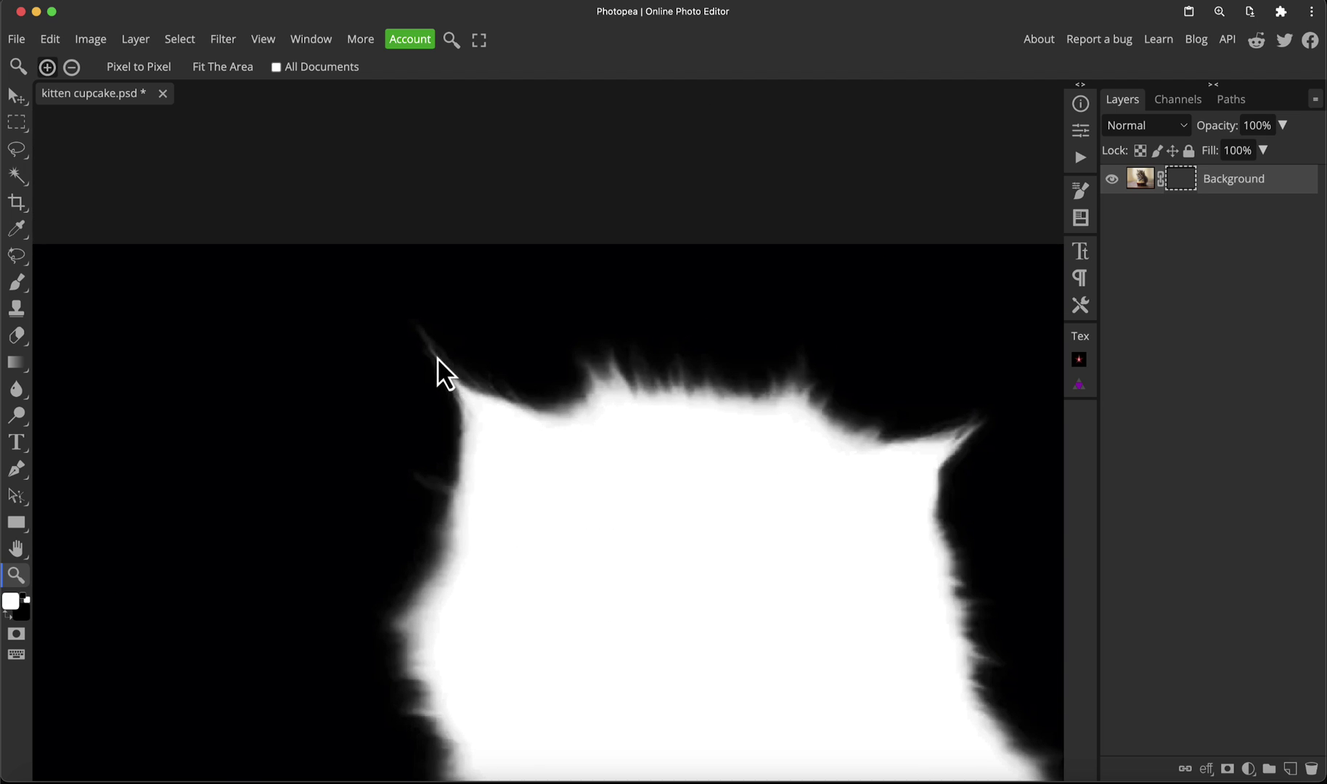
drag(438, 357, 480, 355)
scroll(481, 357, down, 3)
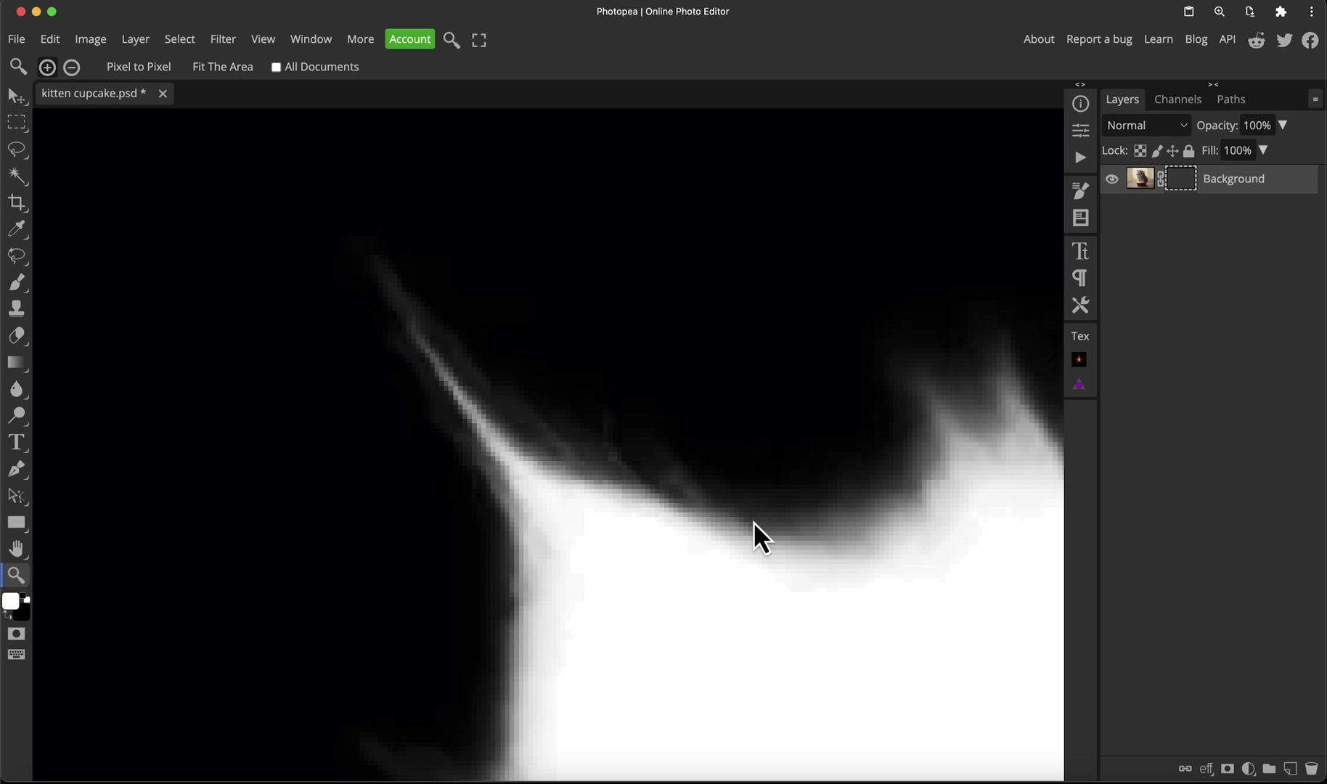
drag(714, 483, 1208, 99)
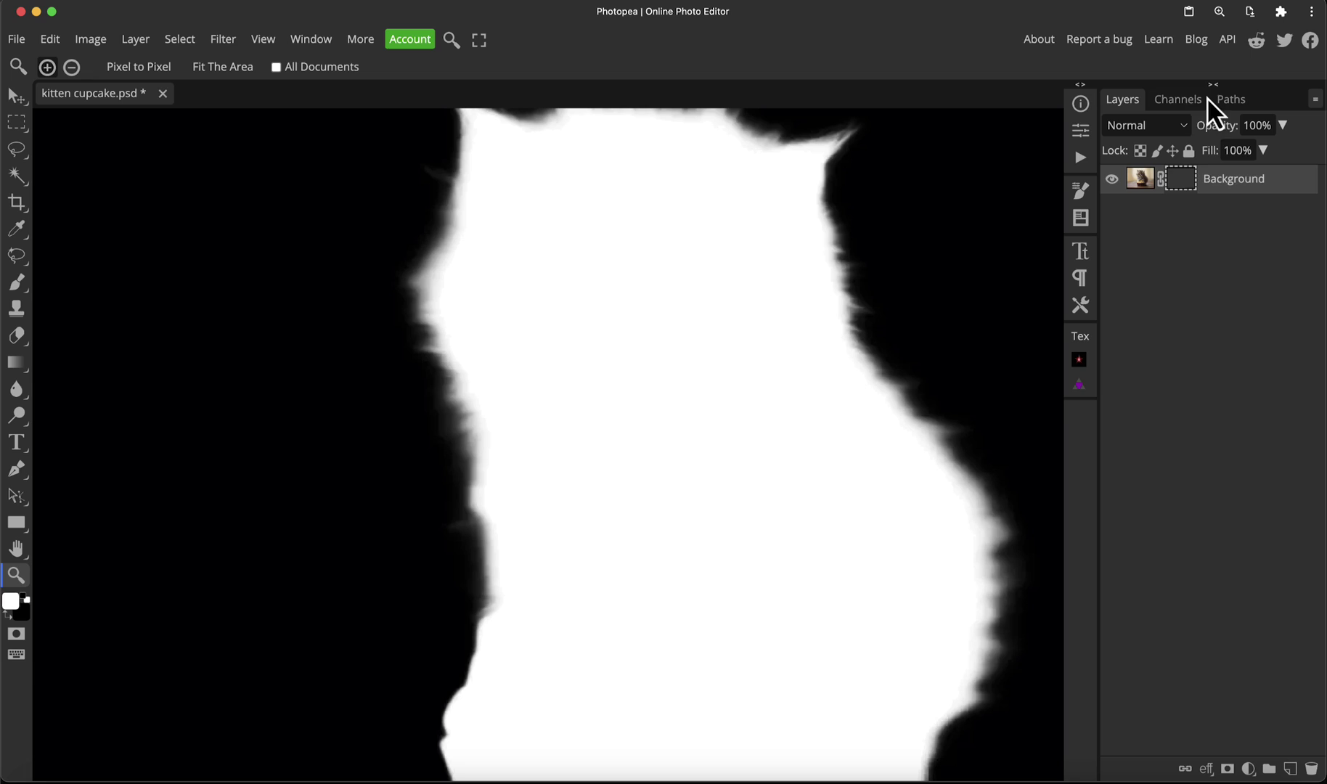
alt+click(1181, 180)
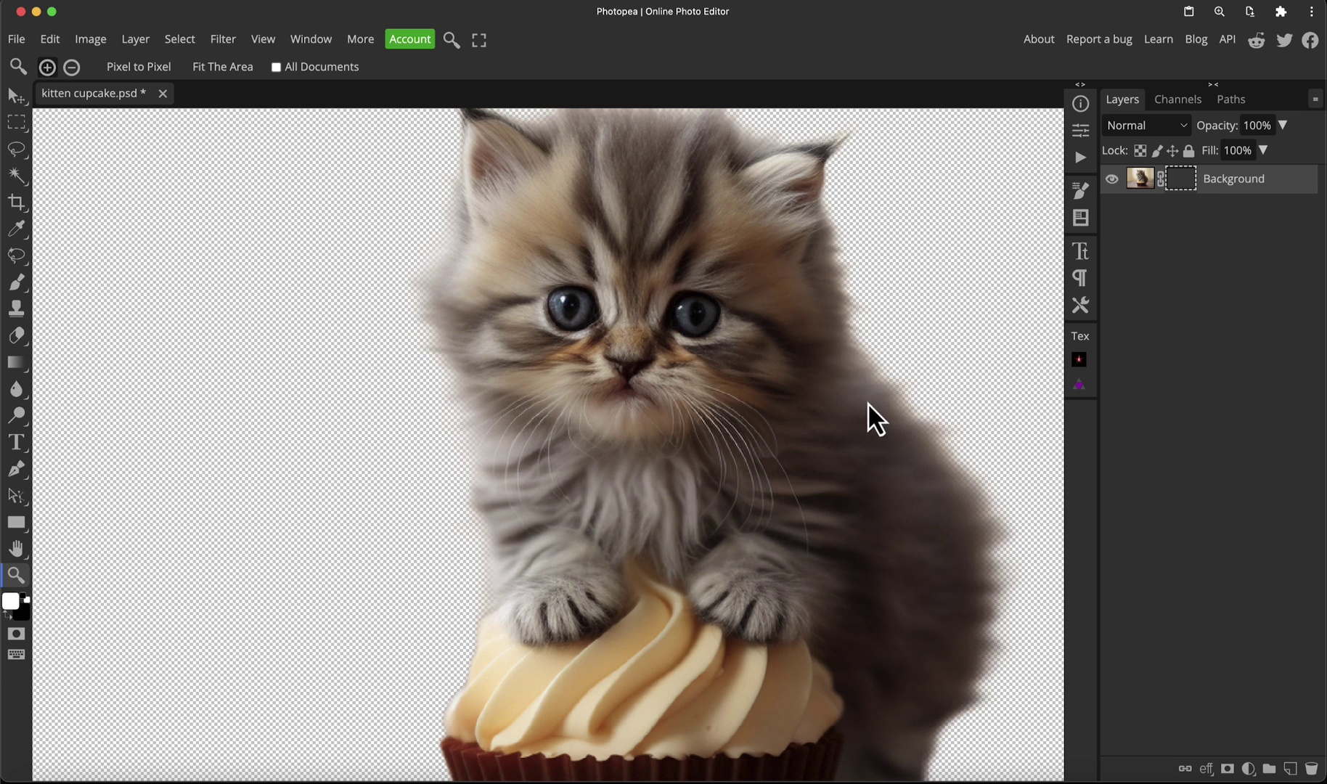
scroll(884, 416, right, 5)
scroll(884, 416, down, 2)
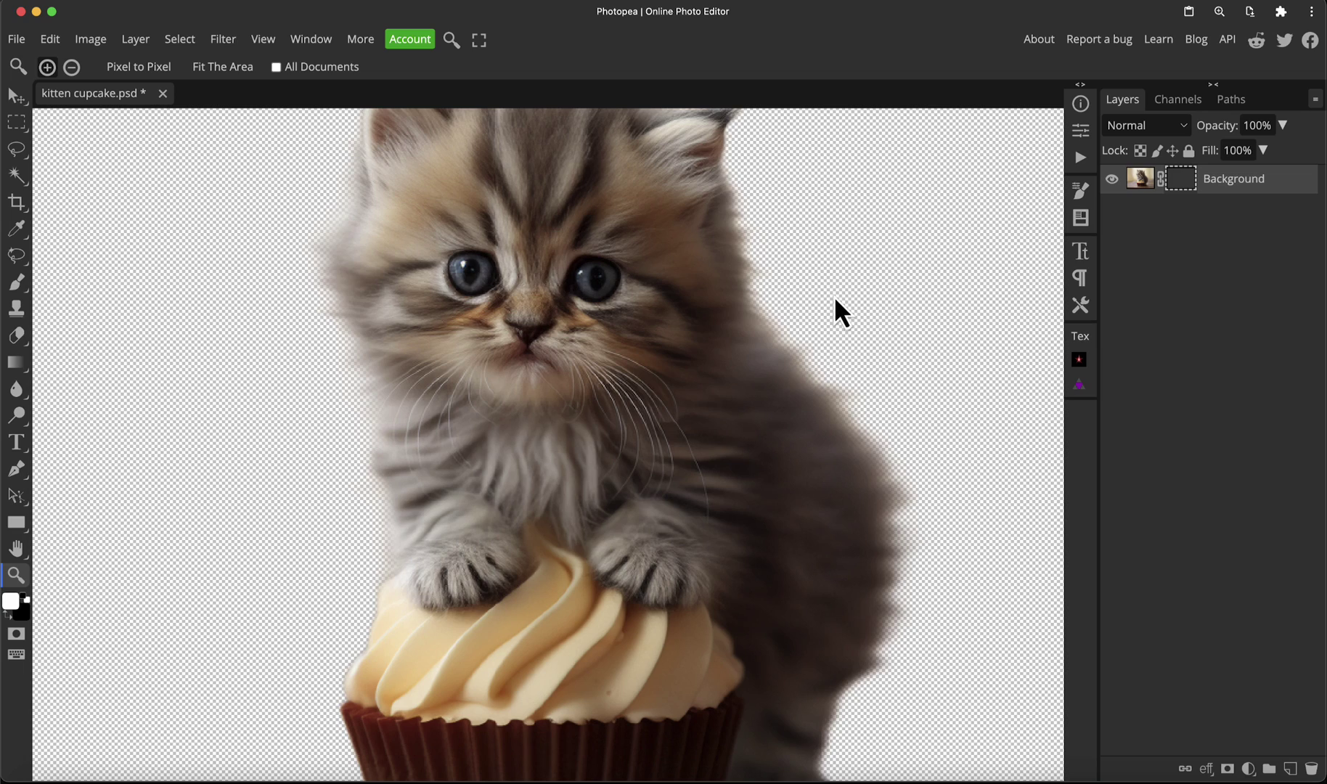
shift+click(1175, 184)
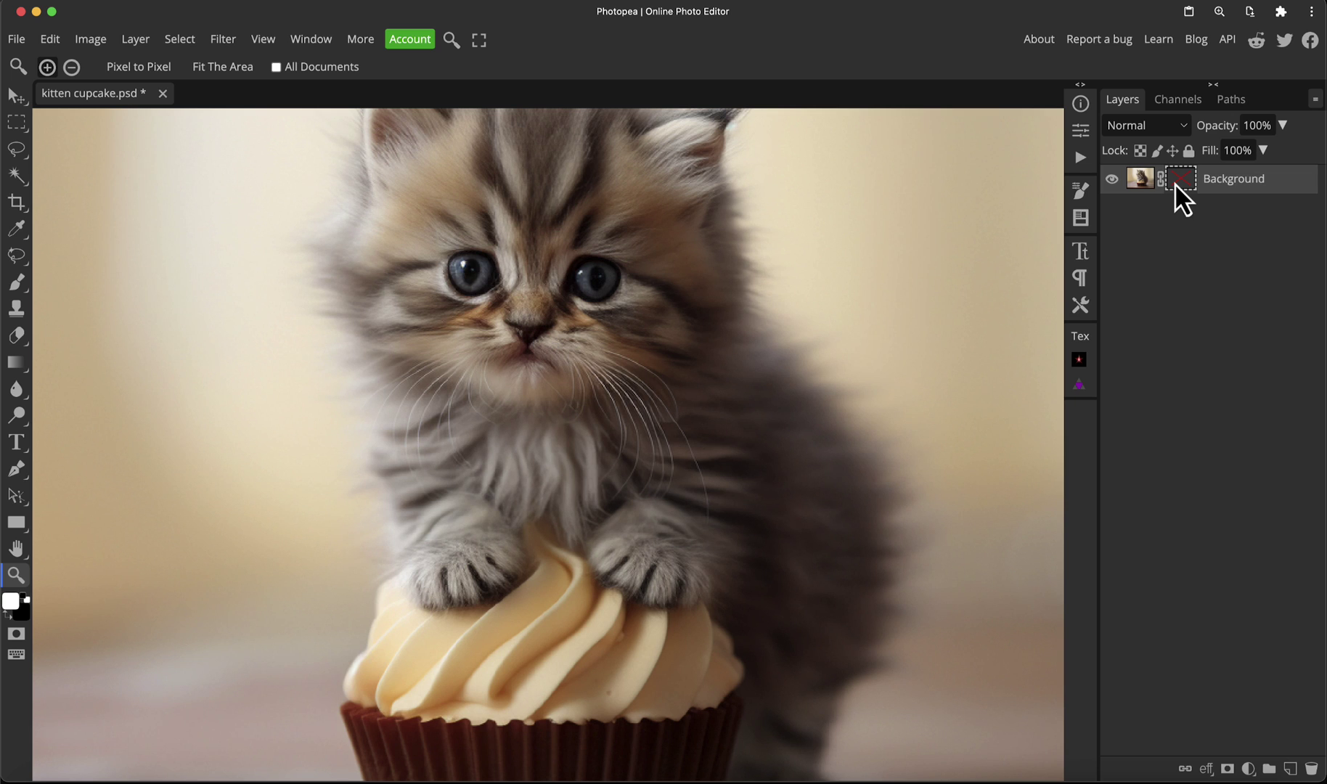
scroll(807, 495, down, 5)
scroll(849, 290, up, 5)
drag(776, 501, 786, 431)
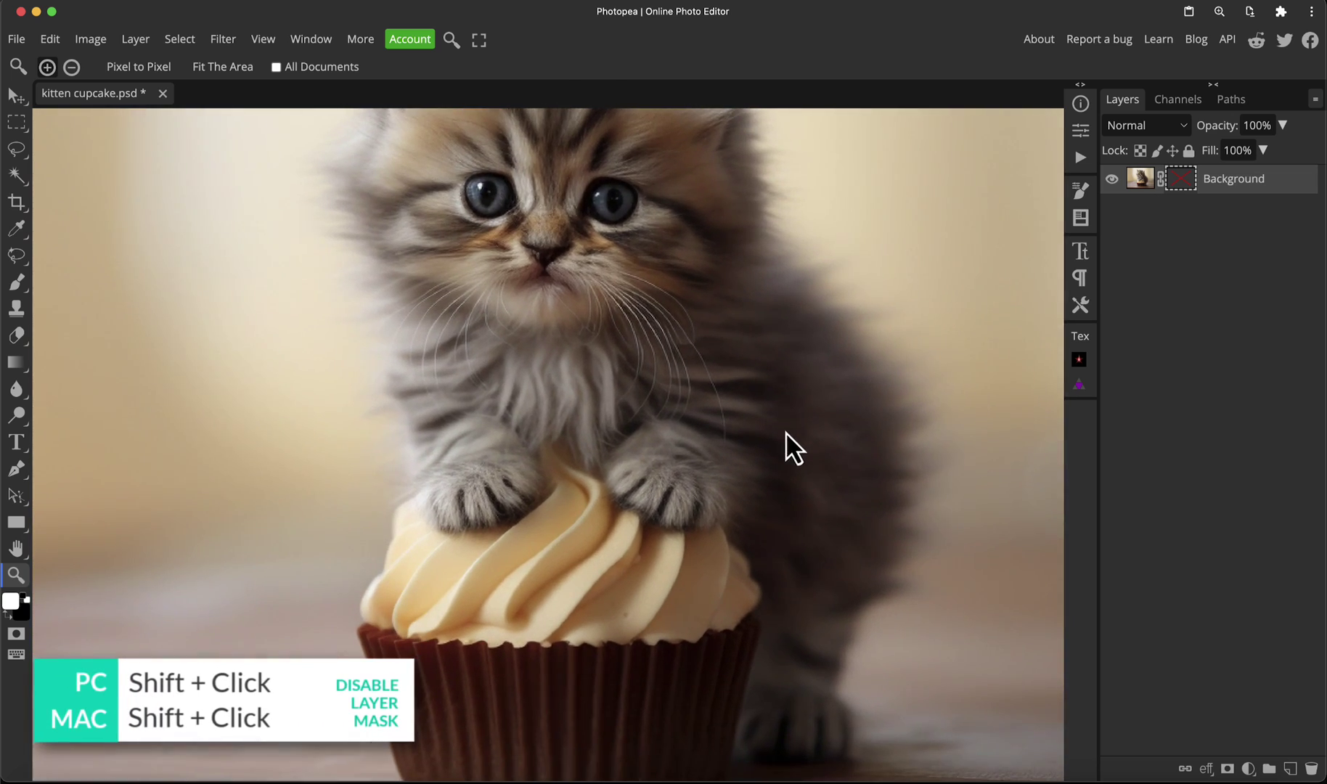
shift+click(1186, 180)
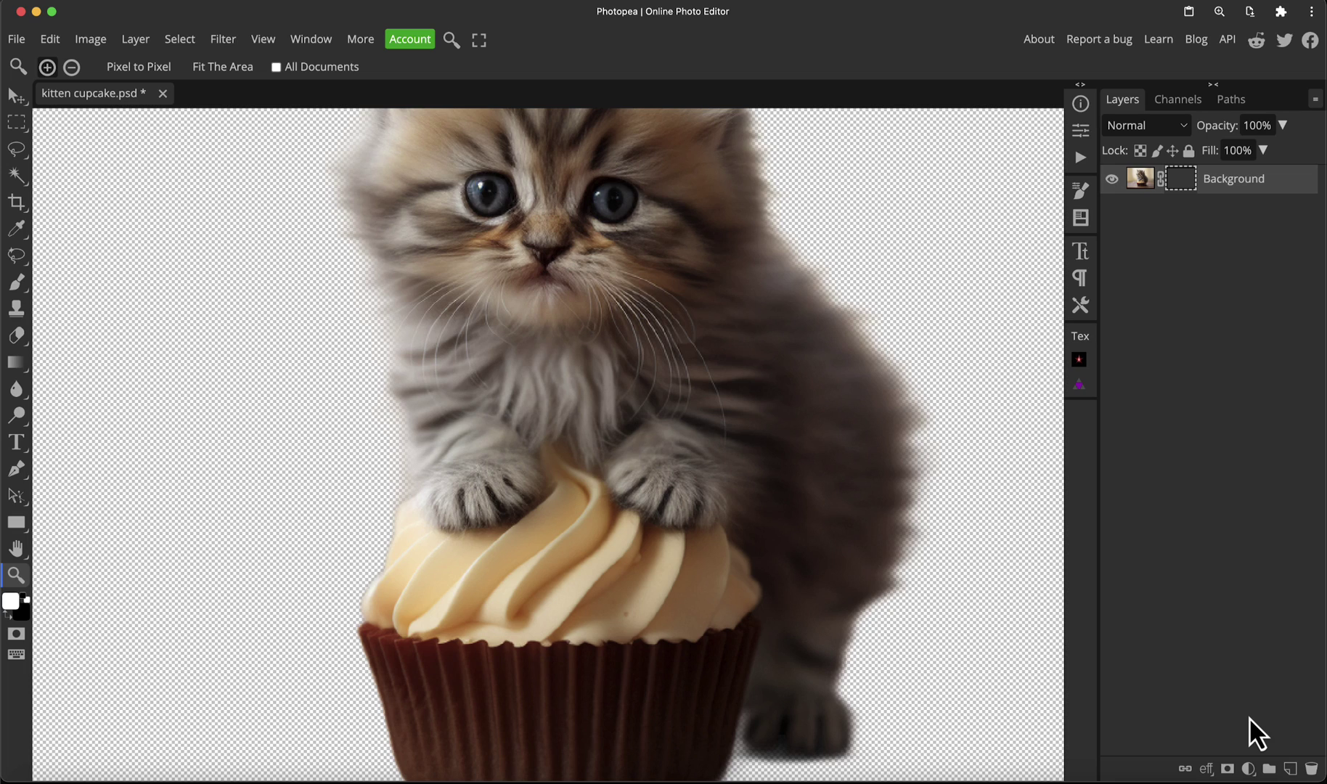
- Add a white Color Fill 1 layer and move it beneath the kitten layer
click(1249, 768)
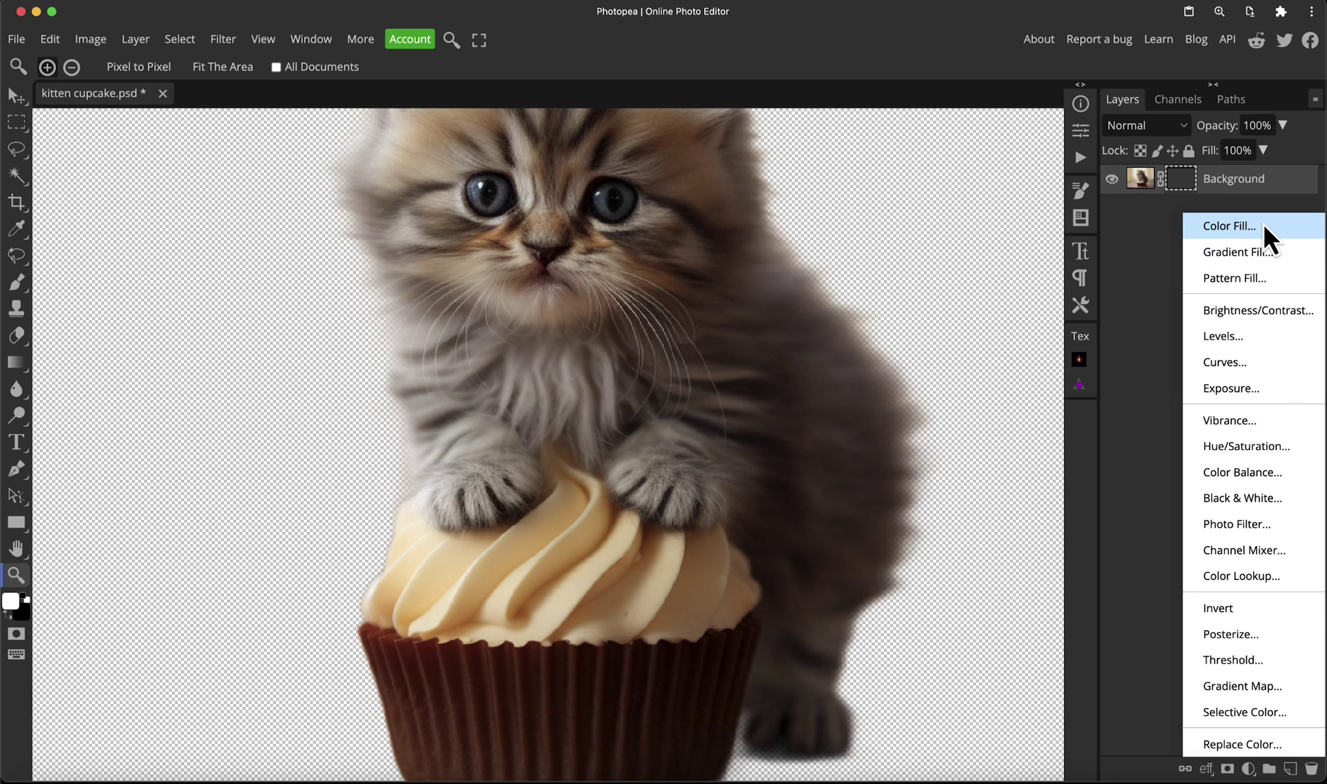
click(1263, 224)
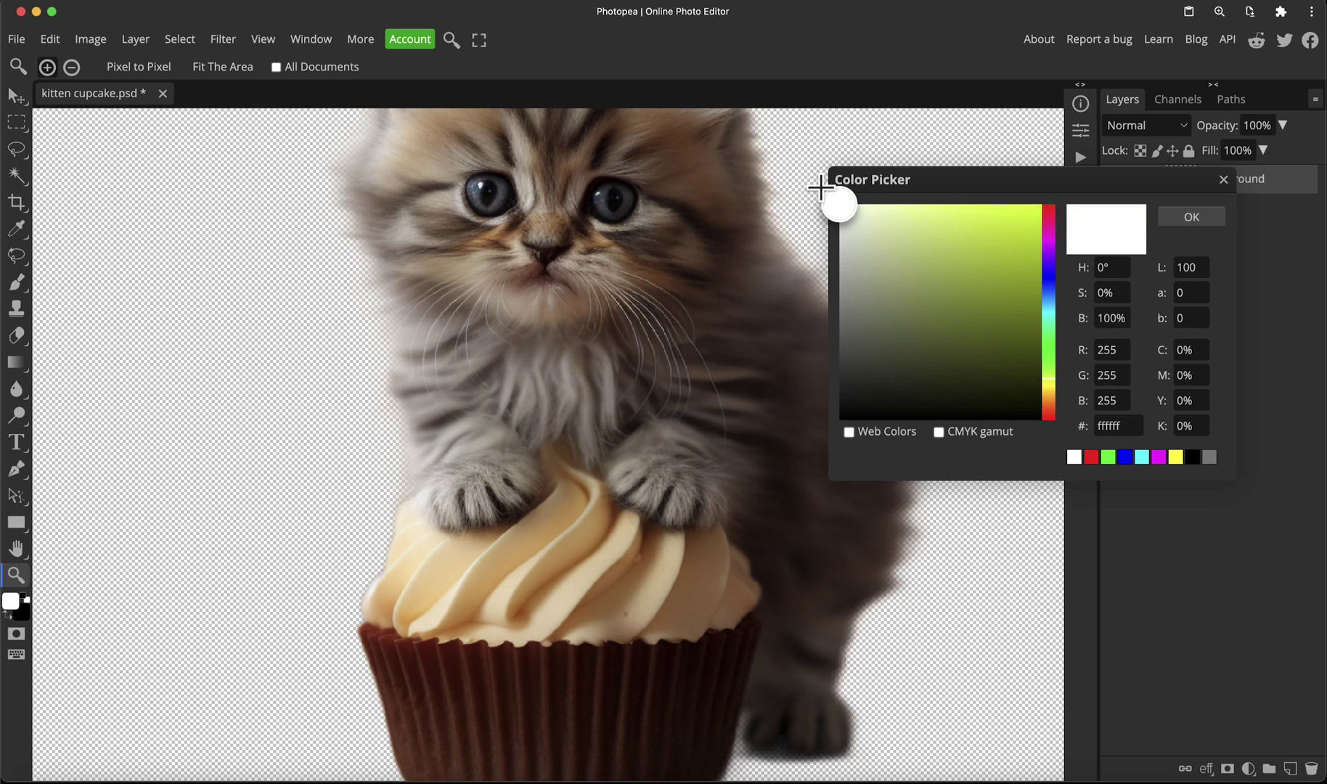
click(1186, 215)
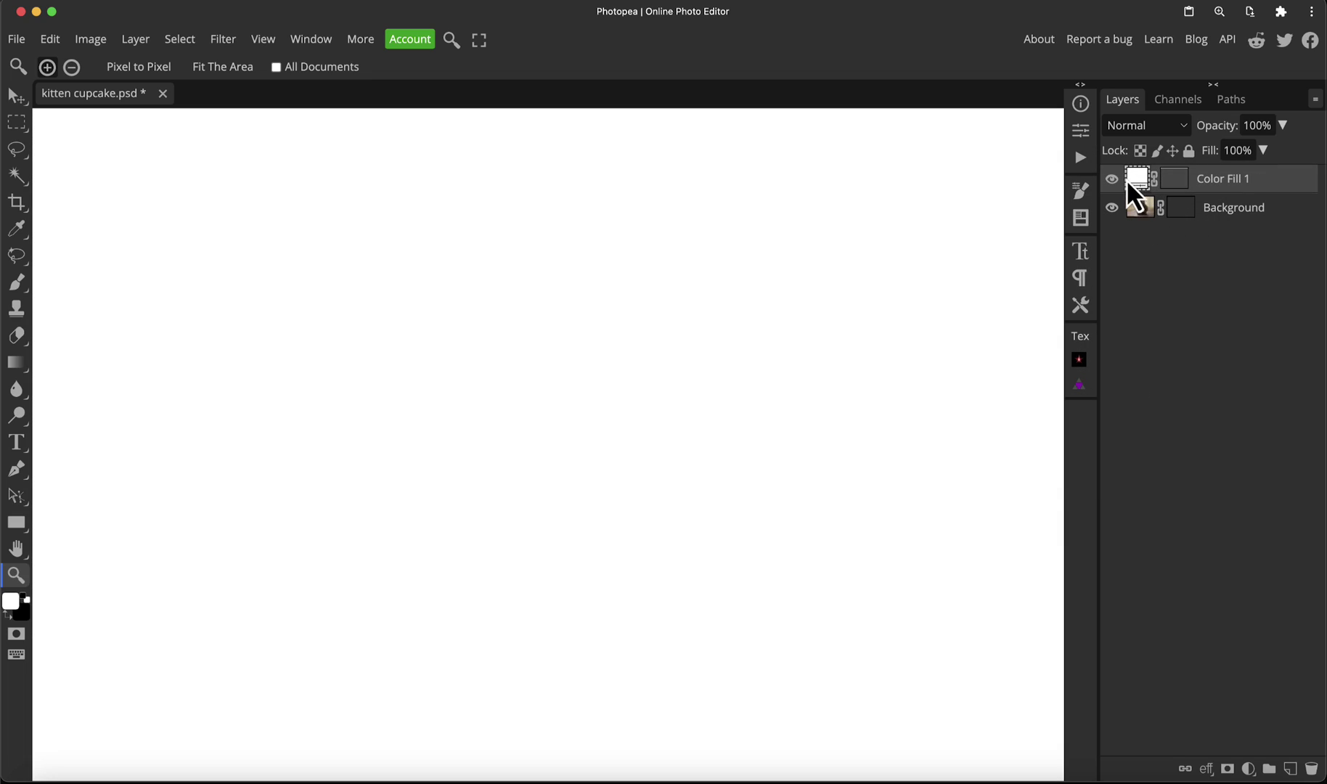
drag(1130, 181, 1144, 225)
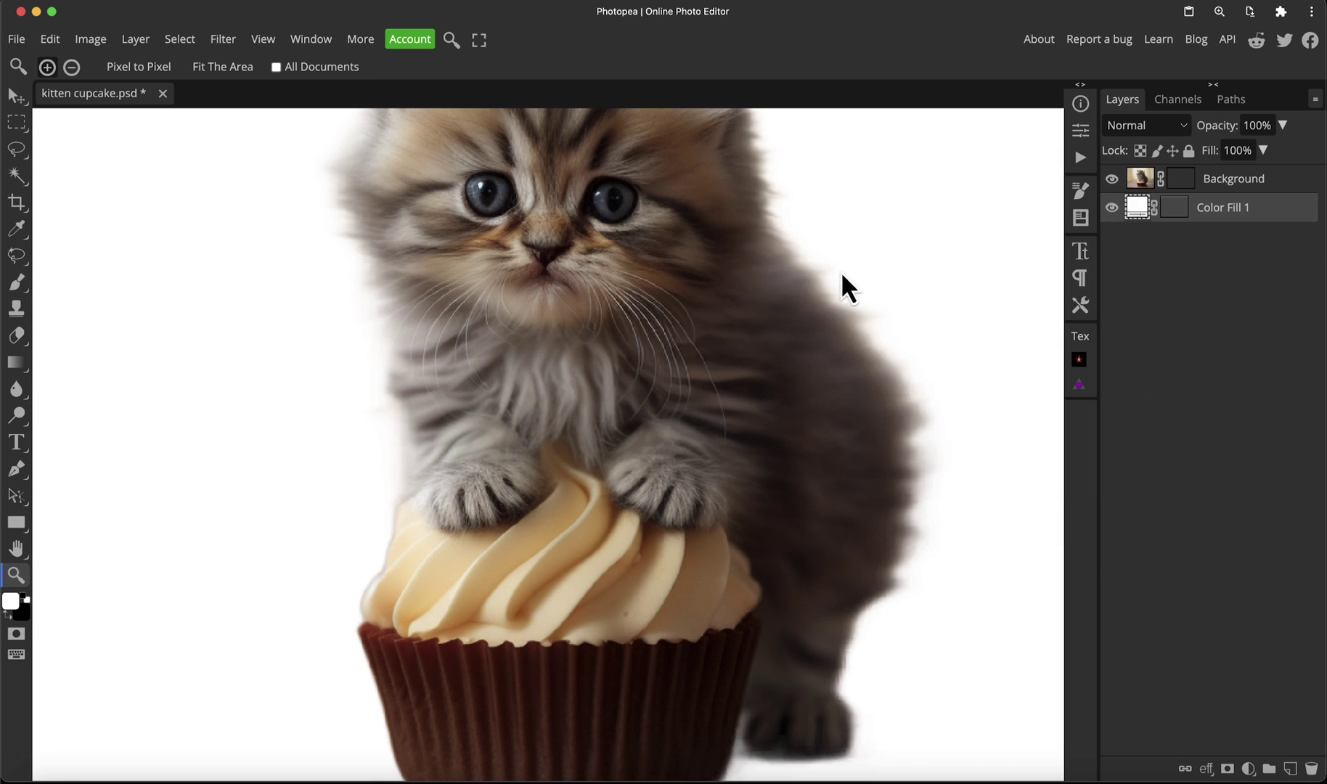
- Zoom in to check the kitten's ears, eyes and cupcake frosting against the white background
drag(821, 272, 830, 424)
scroll(697, 375, down, 5)
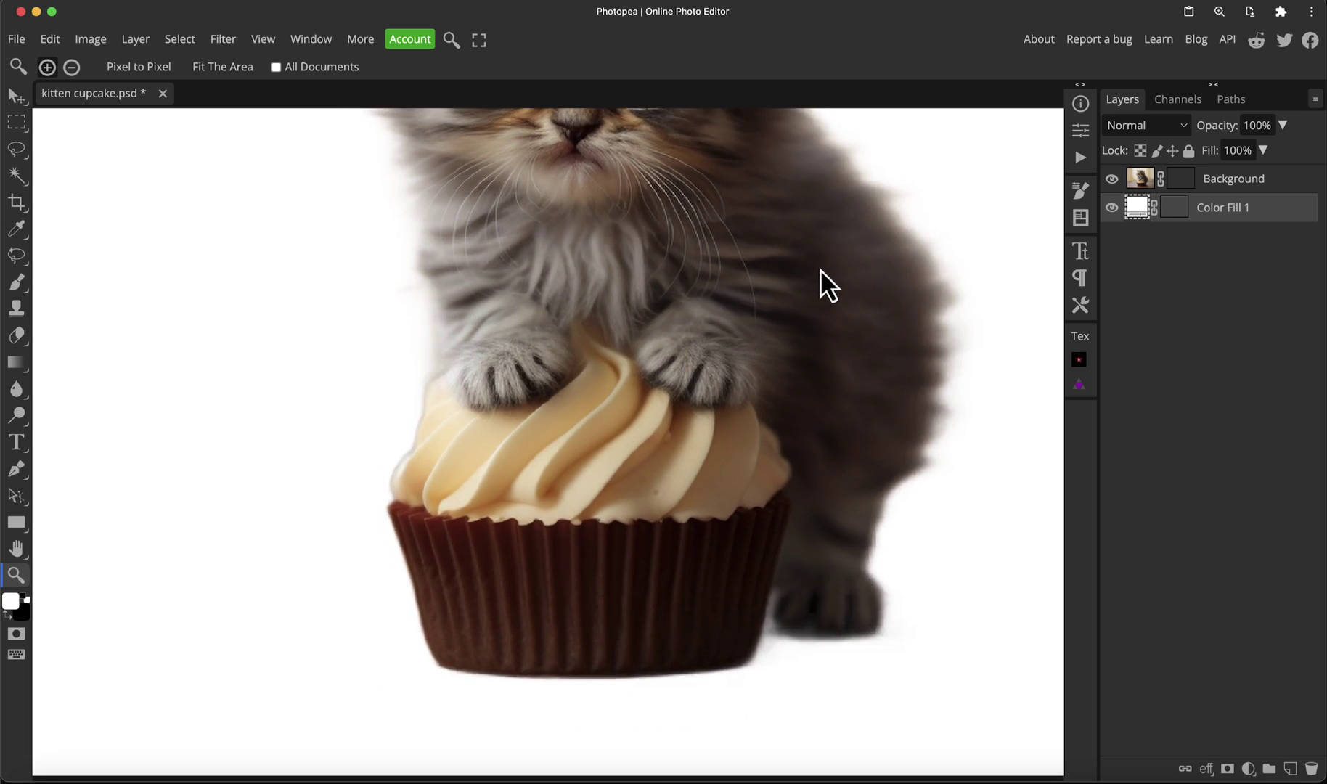
drag(820, 270, 884, 297)
click(491, 476)
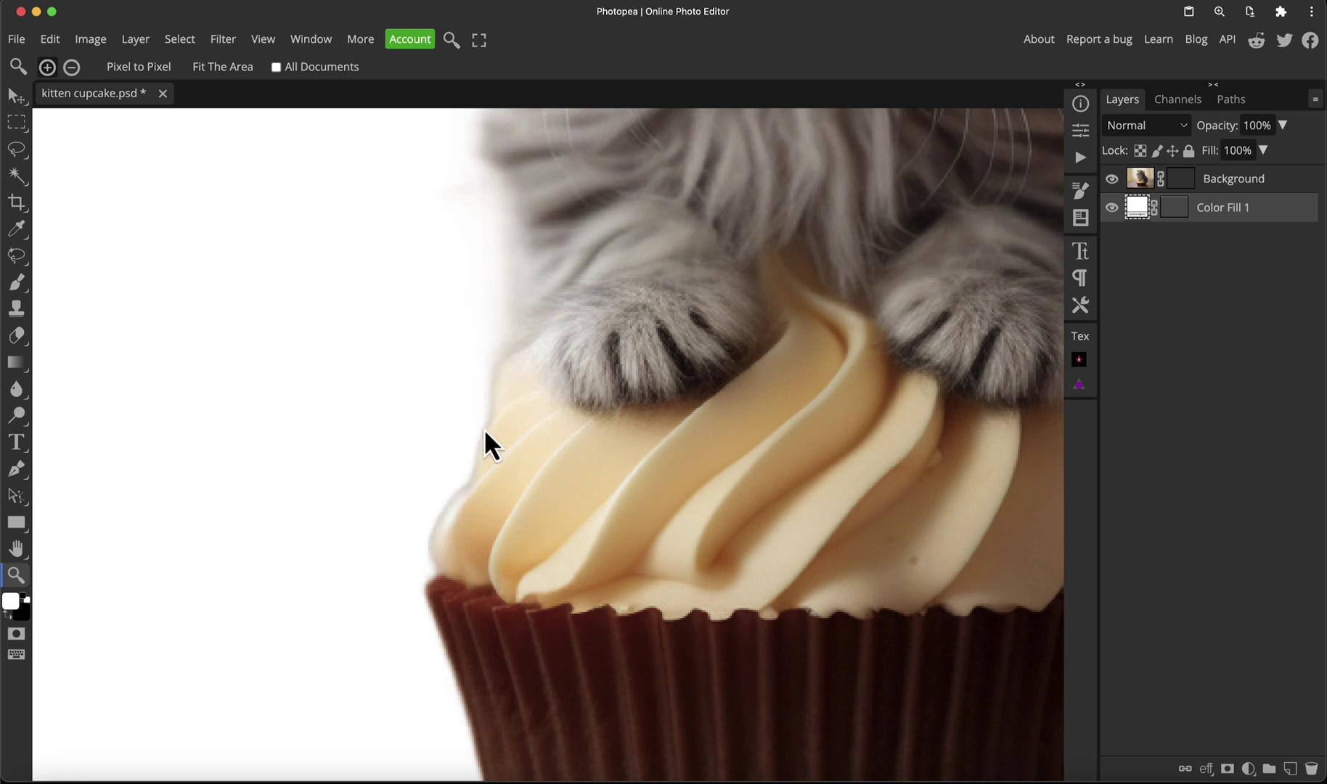
scroll(495, 422, down, 2)
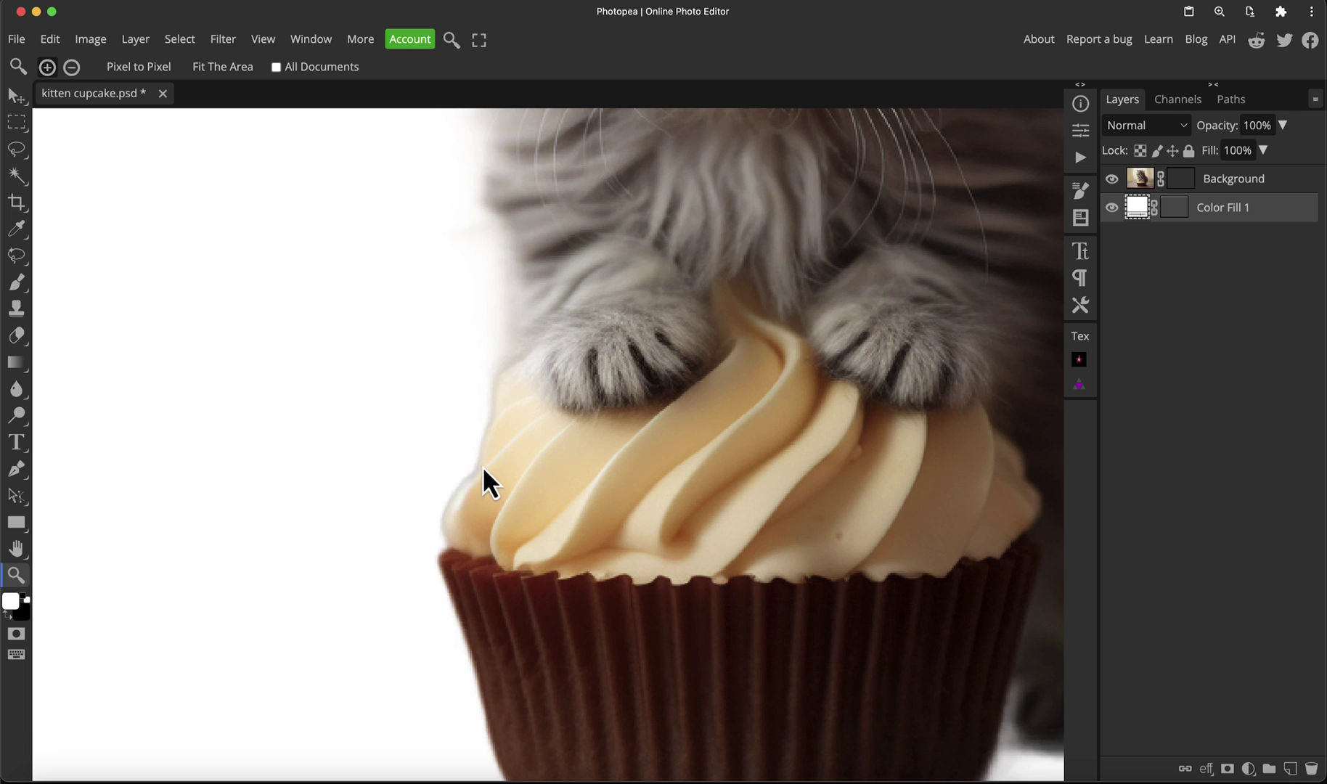
- Target the kitten layer's mask and set the Smudge tool to an 80 px, 0% hardness, 20% strength brush
click(1179, 180)
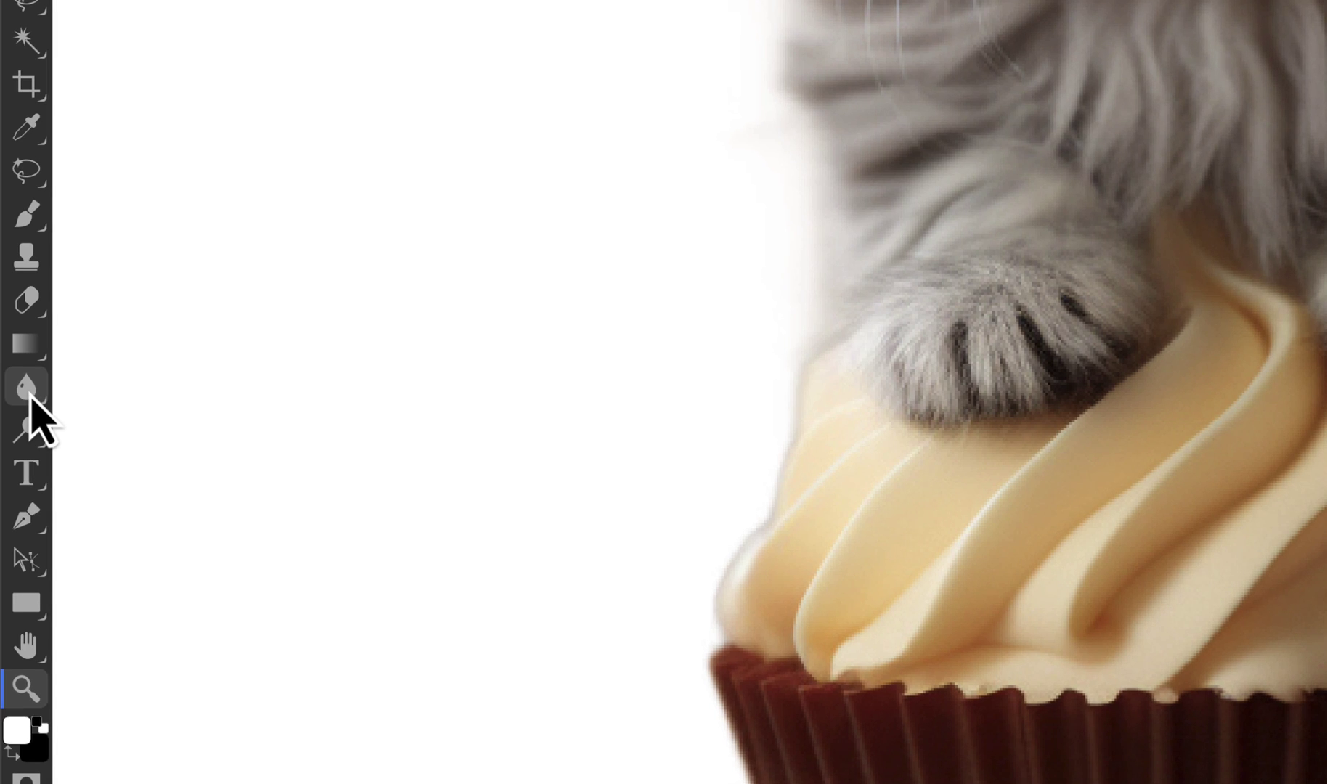
right_click(30, 396)
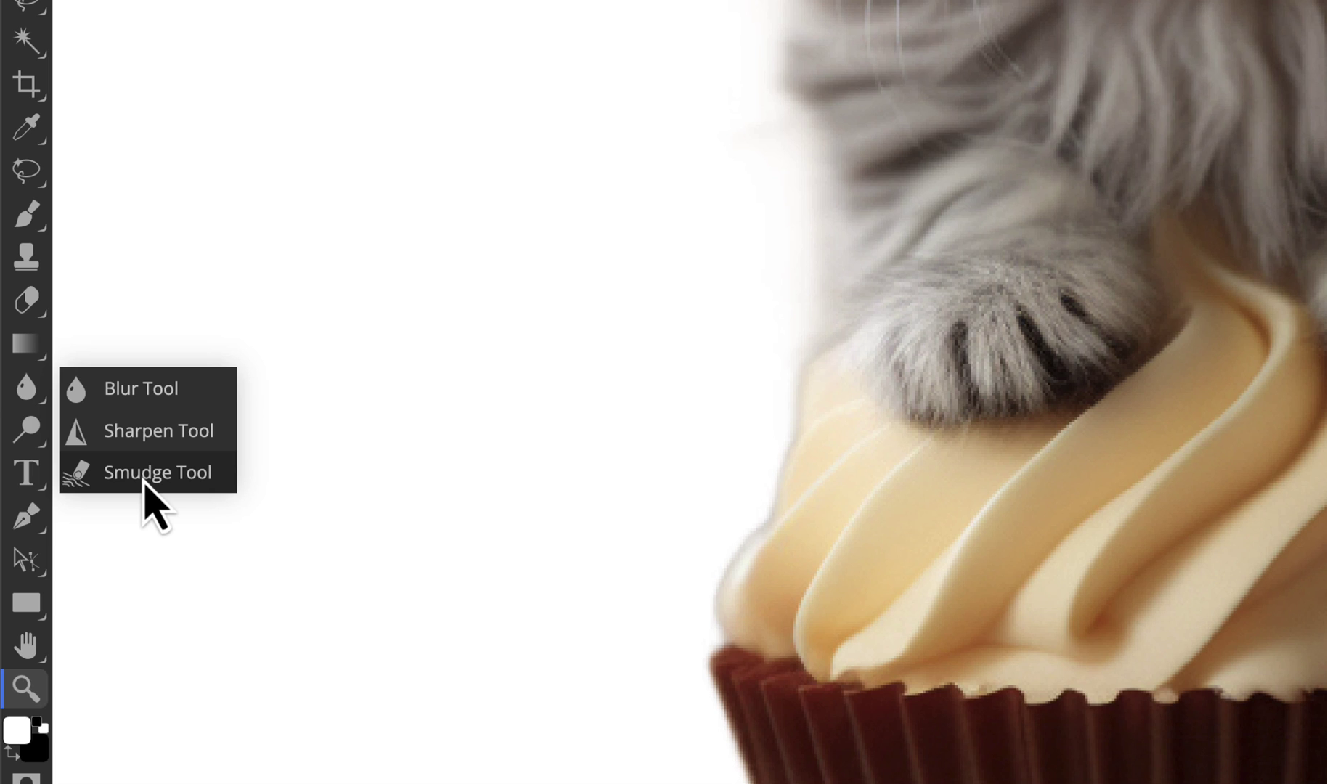
click(146, 476)
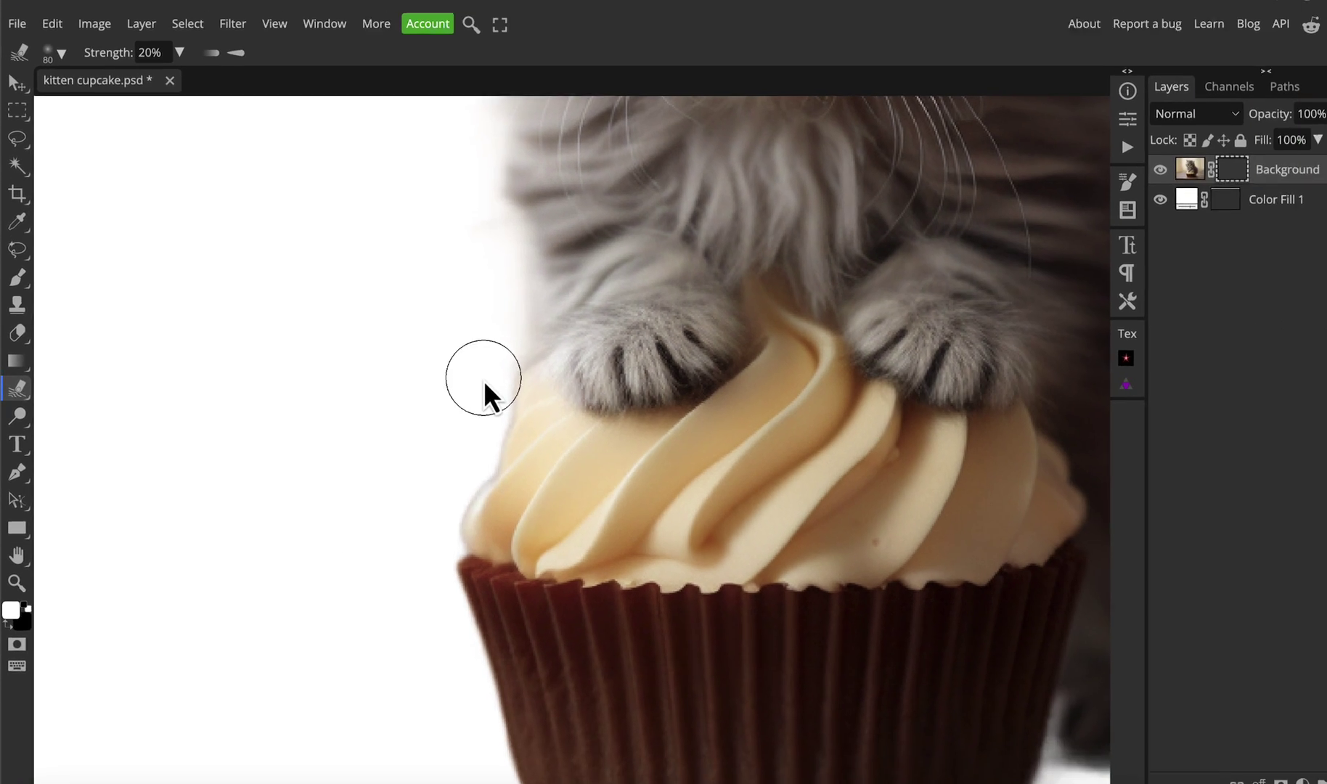
right_click(744, 373)
mouse_move(561, 454)
mouse_down()
mouse_move(616, 455)
mouse_move(534, 454)
mouse_up()
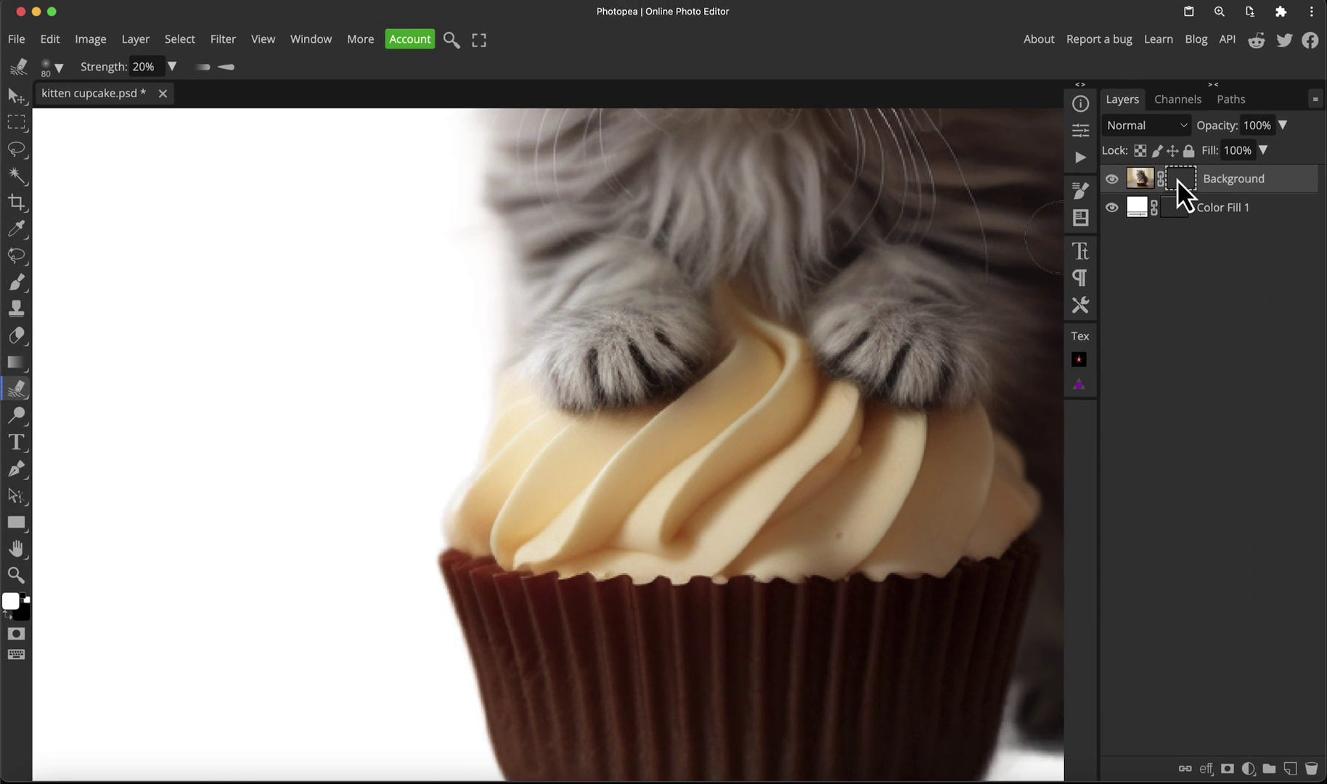
- Preview the black-and-white mask, then smudge the mask edge along the frosting's left side
alt+click(1176, 178)
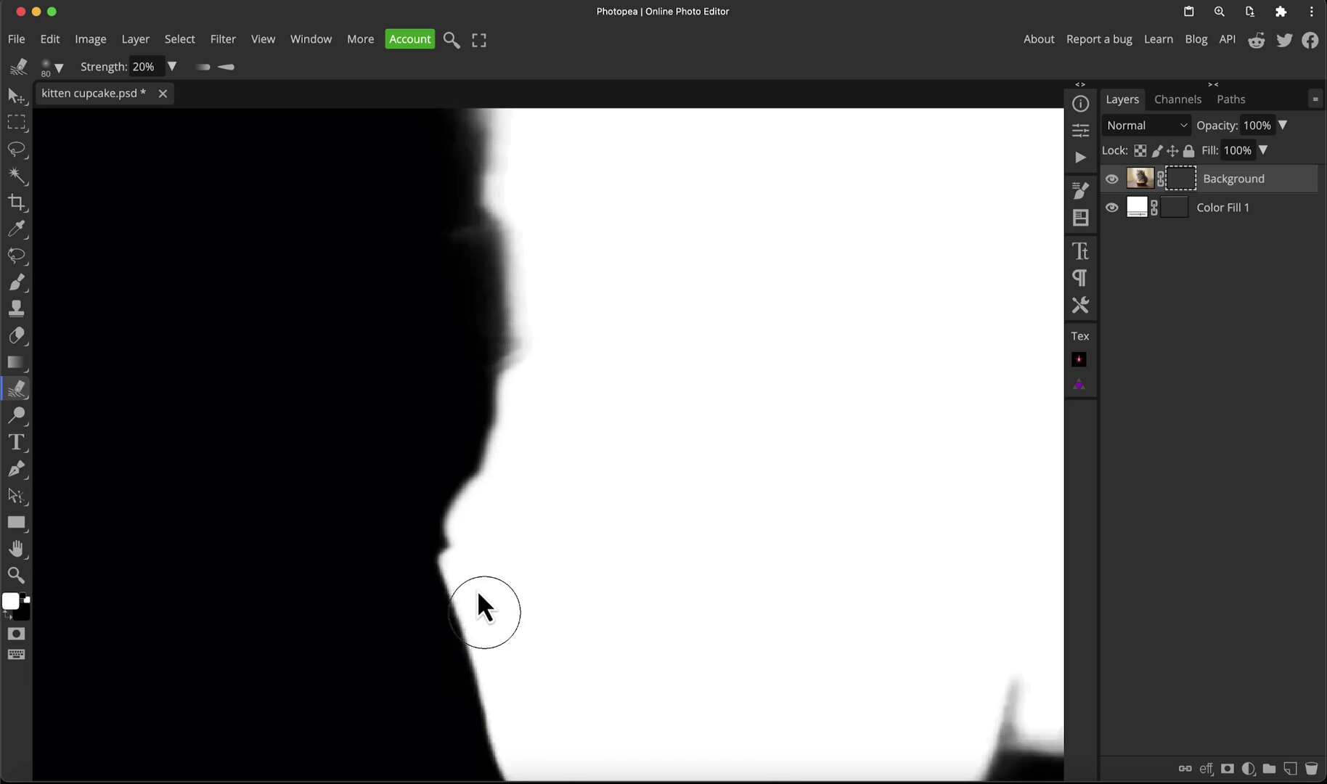
alt+click(1185, 180)
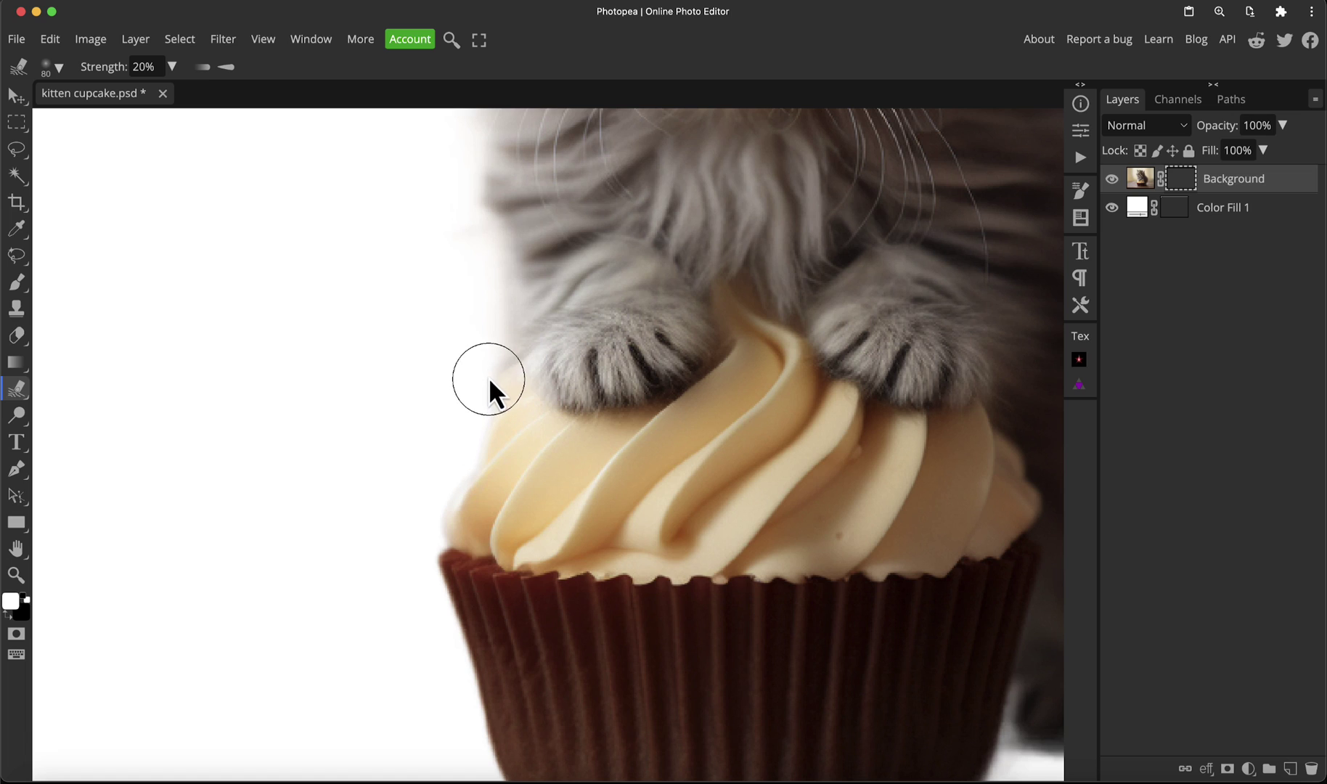
mouse_move(483, 379)
mouse_down()
mouse_move(442, 521)
mouse_move(463, 498)
mouse_up()
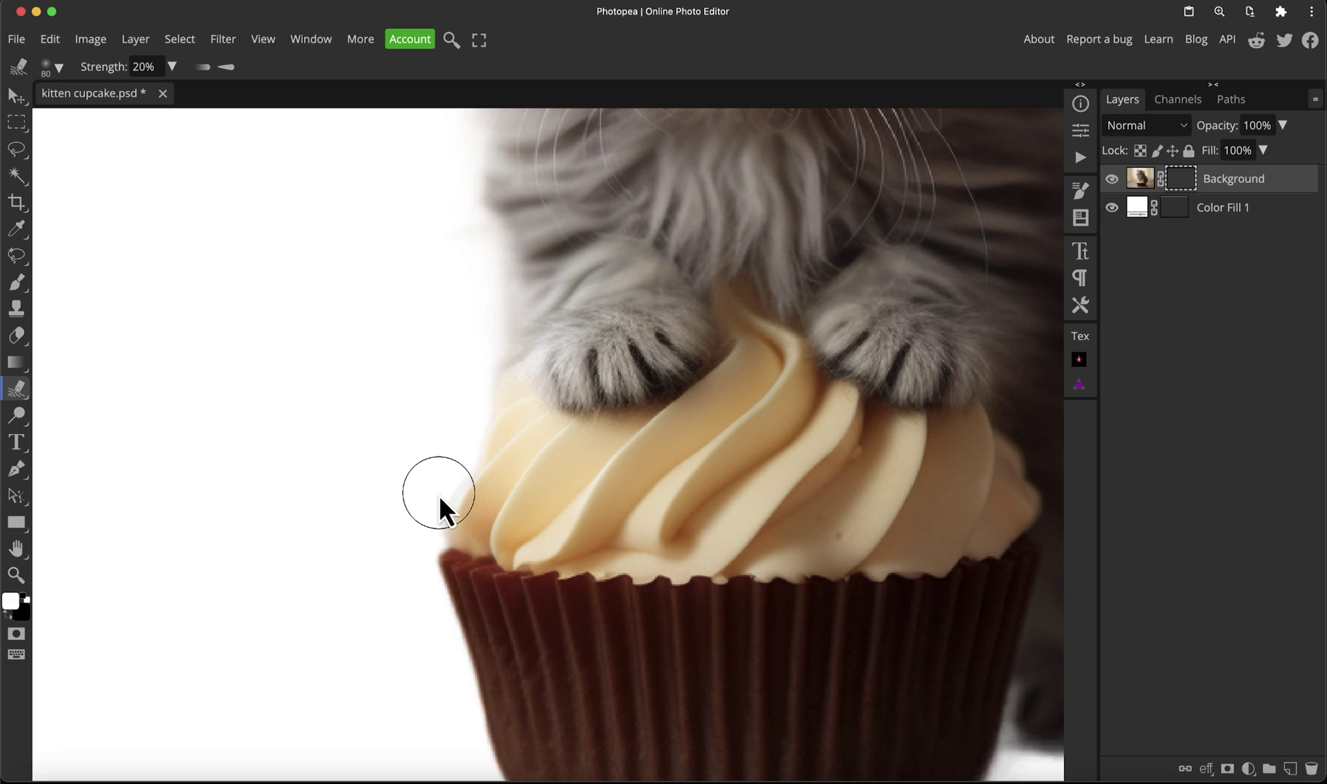
- Zoom out and center the whole kitten and cupcake in view
drag(909, 521, 749, 462)
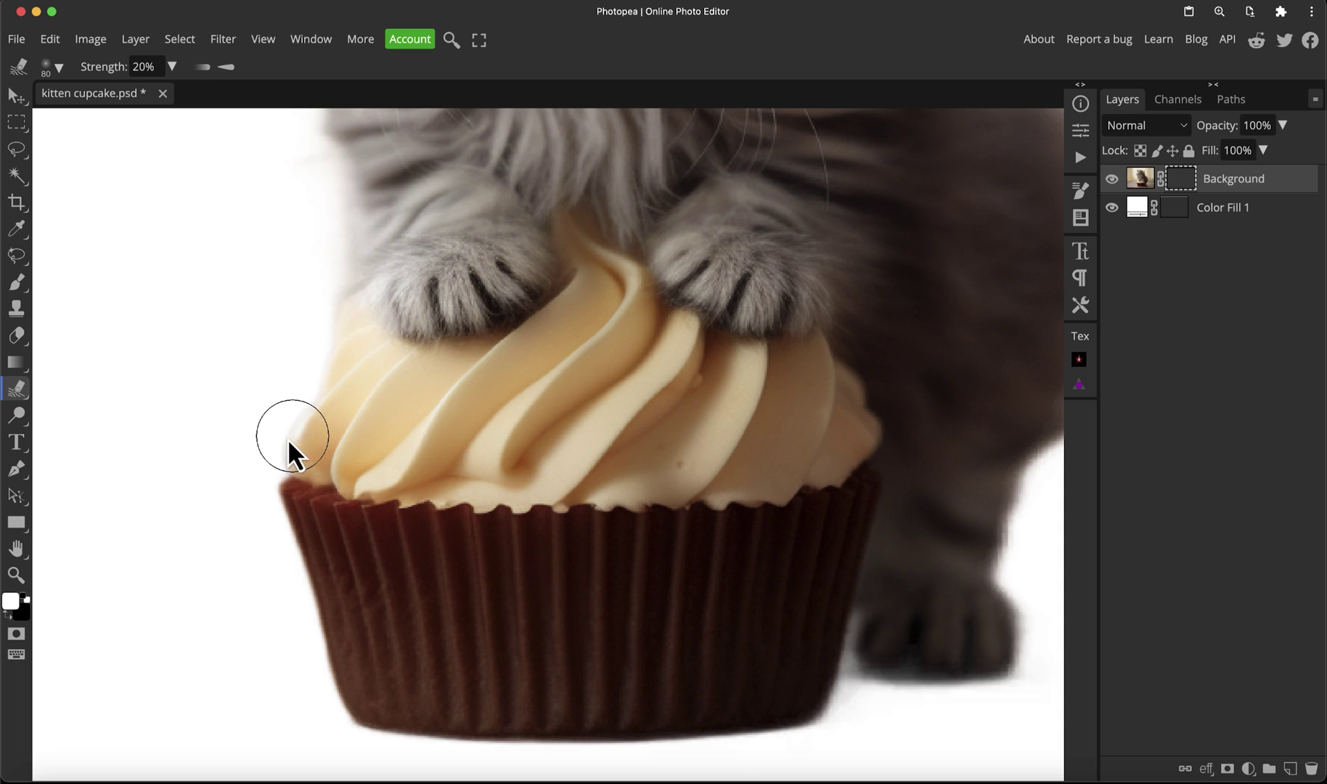
key(z)
alt+click(589, 436)
drag(699, 299, 648, 454)
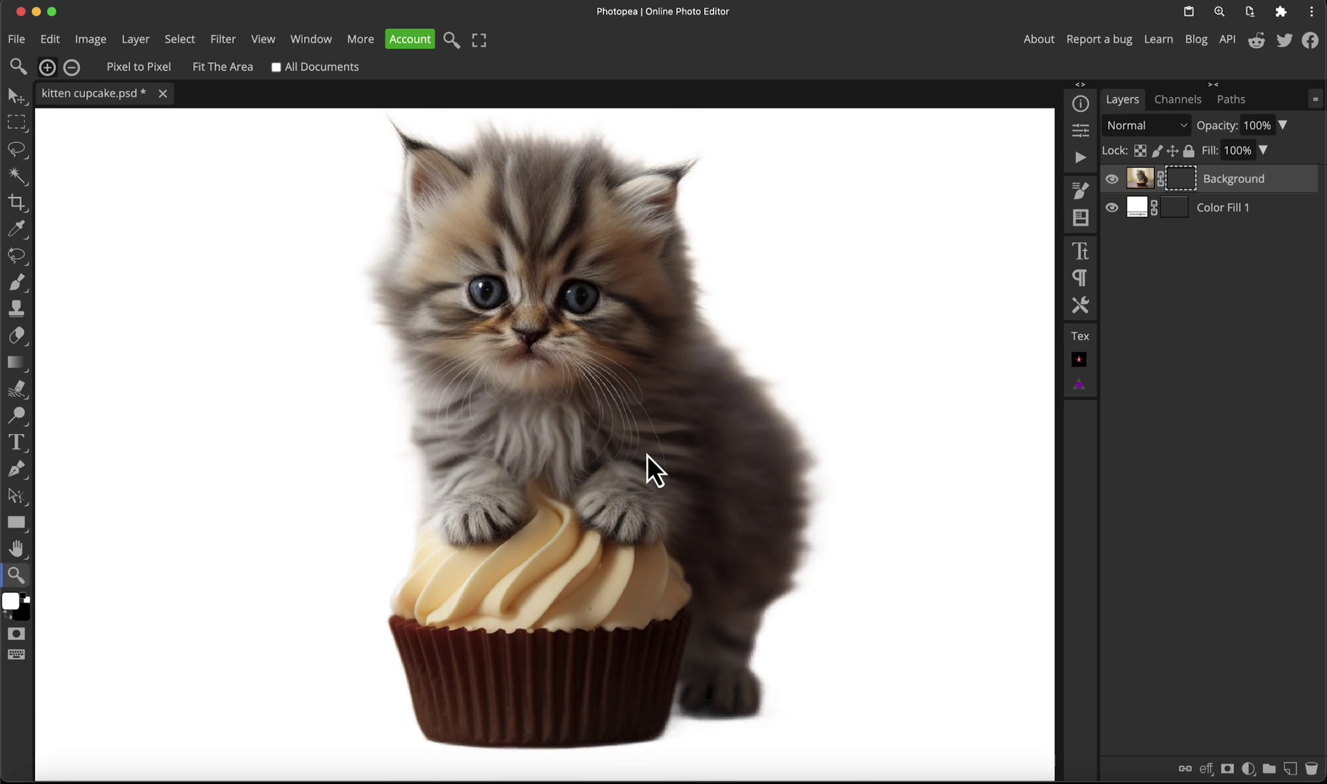